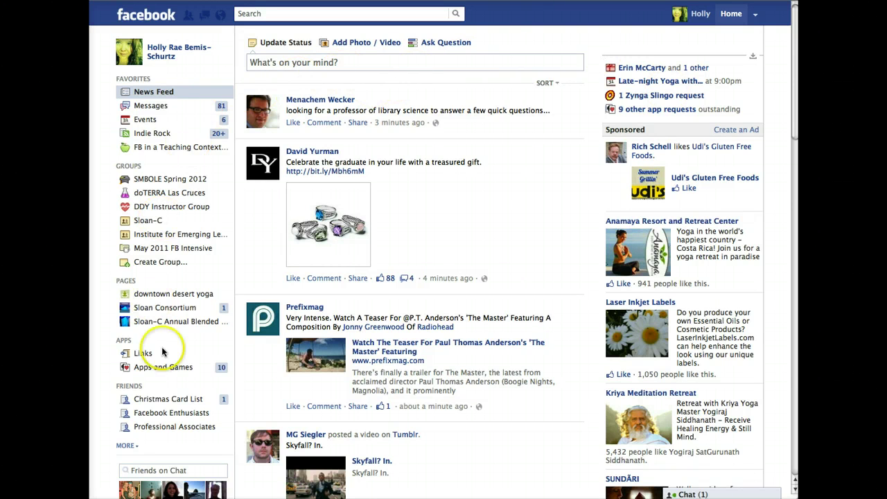
- Open the overview of all friend lists and look through it from Close Friends down to Yoga
left_click(131, 387)
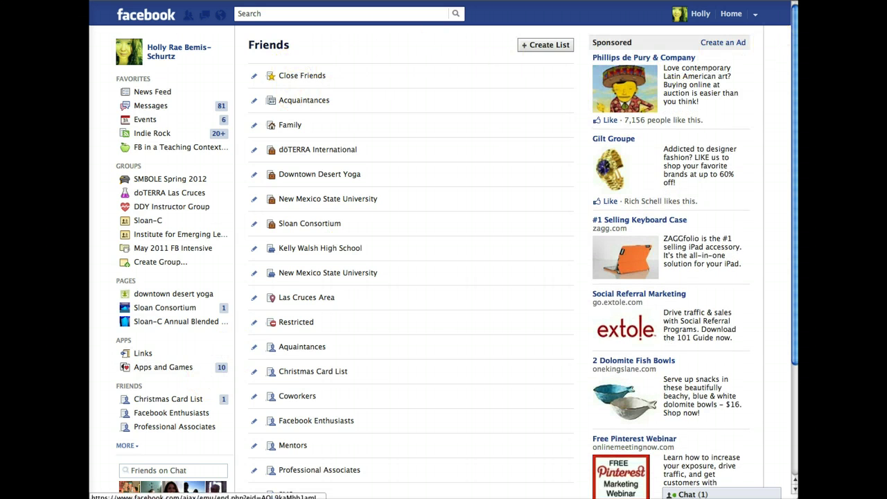
mouse_move(793, 43)
left_mouse_down()
mouse_move(795, 196)
mouse_move(797, 35)
left_mouse_up()
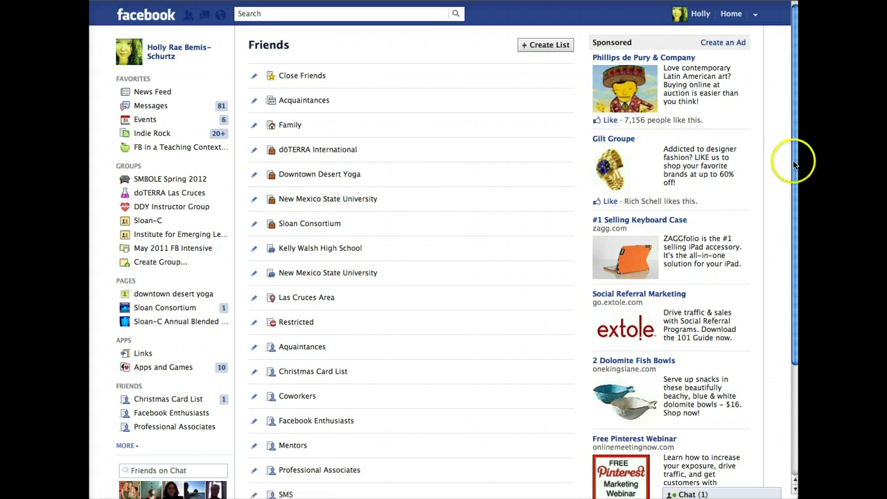
left_click_drag(792, 159, 783, 249)
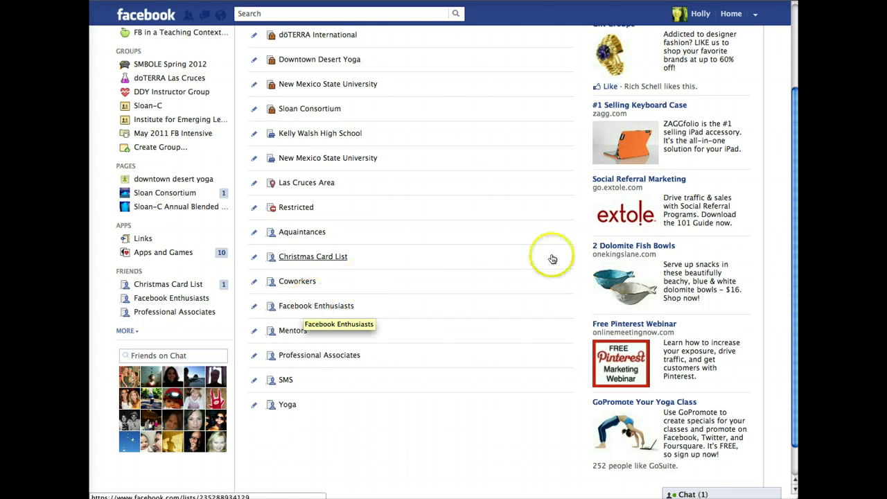
left_click_drag(797, 263, 794, 151)
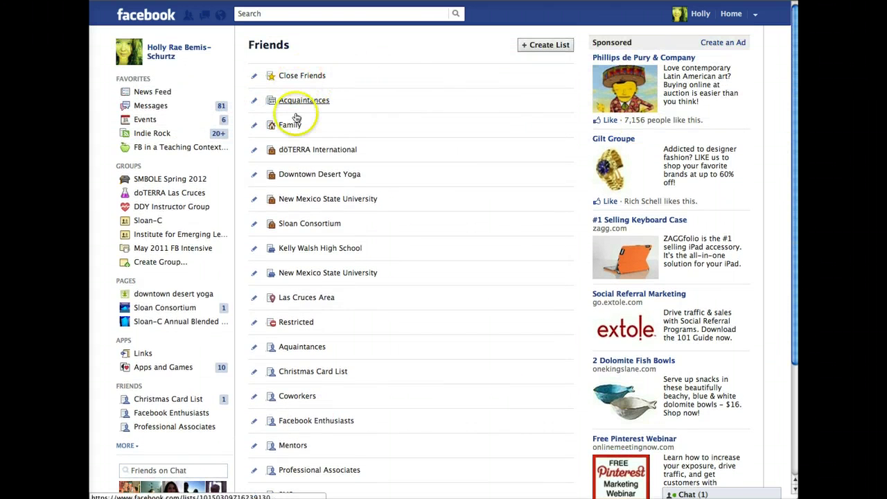
- Search for a friend by first name, open the matching profile and check its friend status option
left_click(308, 10)
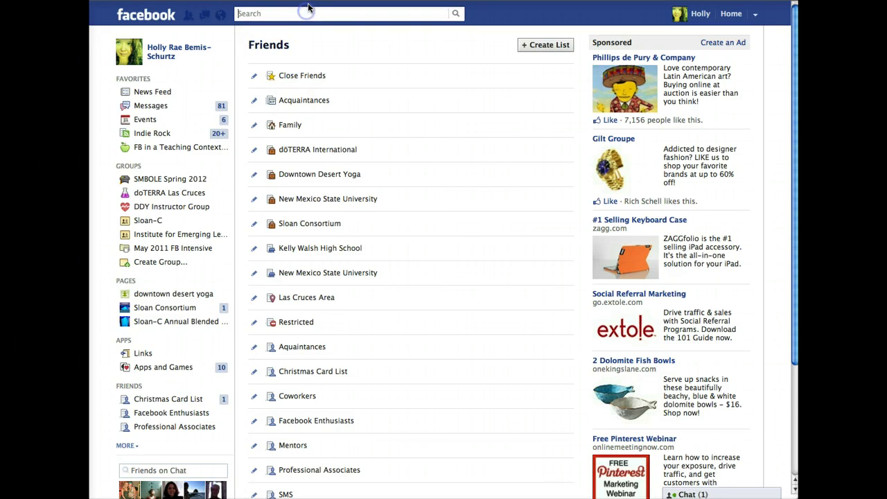
type("julia")
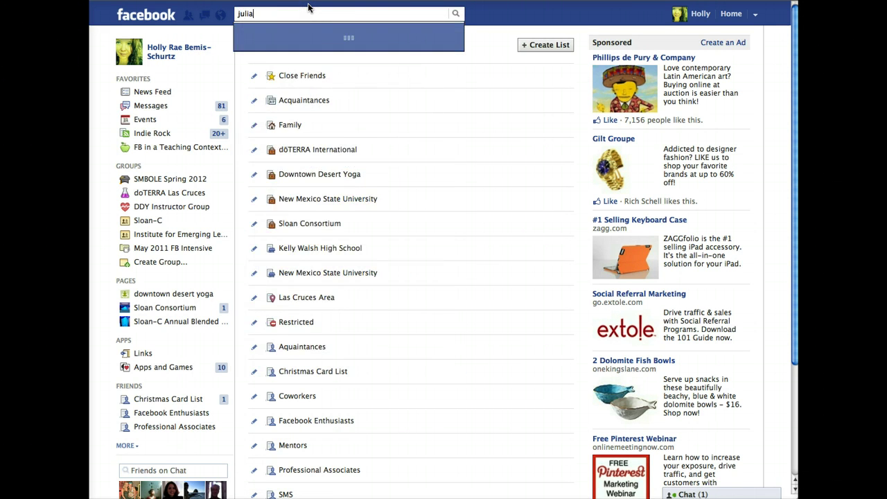
left_click(328, 53)
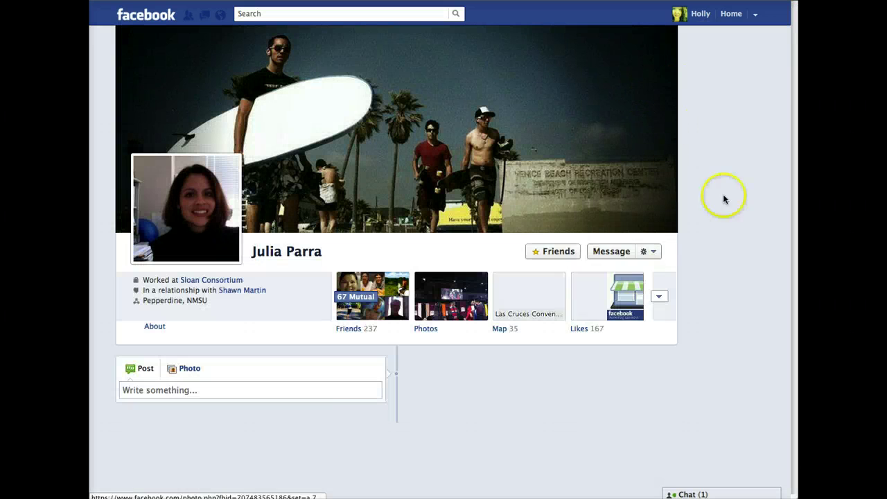
mouse_move(562, 253)
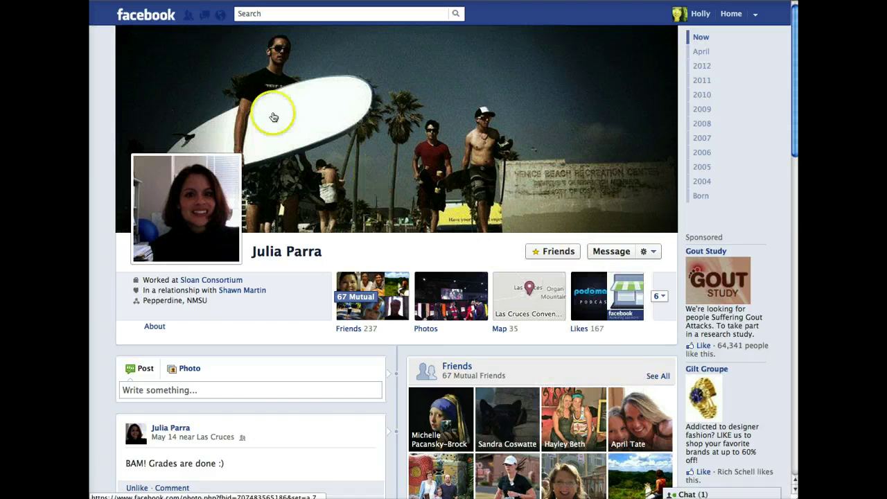
- Return to the friend lists, open the Sloan Consortium list and review its members in the list editor
left_click(139, 17)
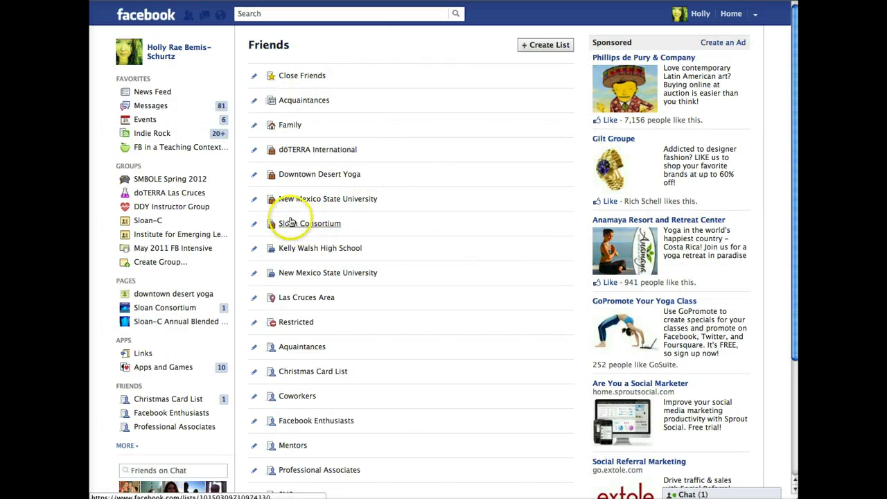
left_click(290, 221)
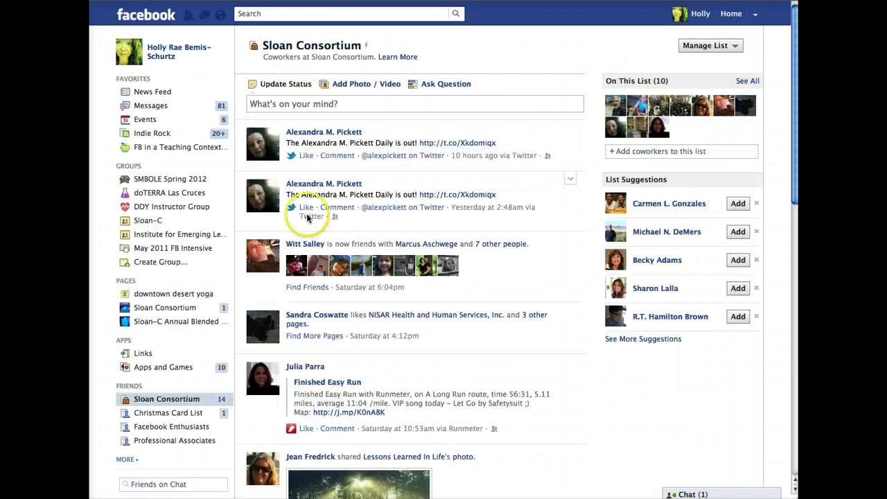
left_click(727, 45)
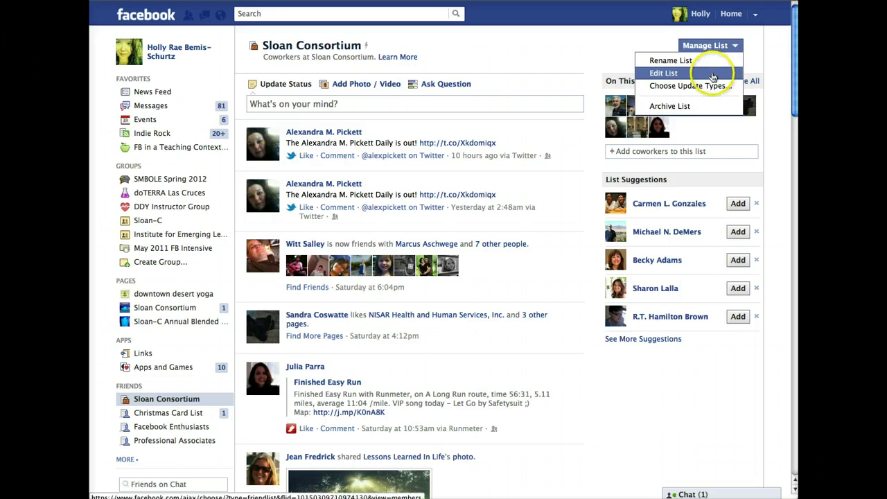
left_click(712, 75)
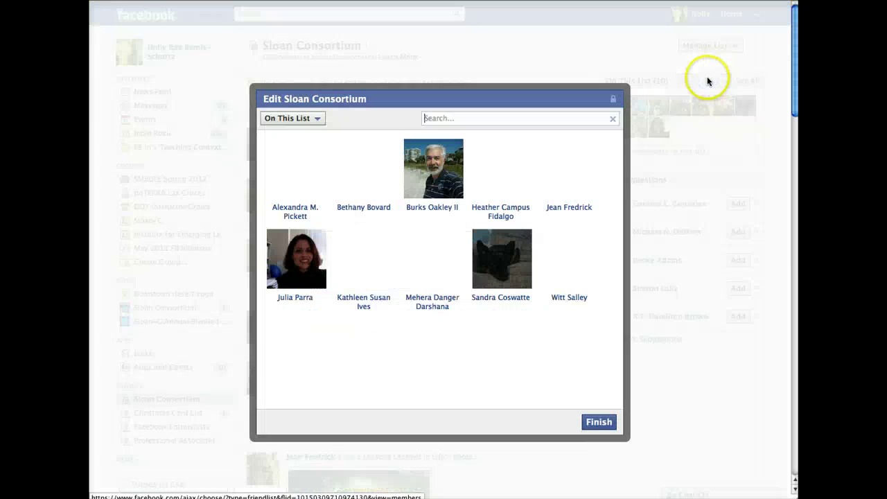
left_click(291, 121)
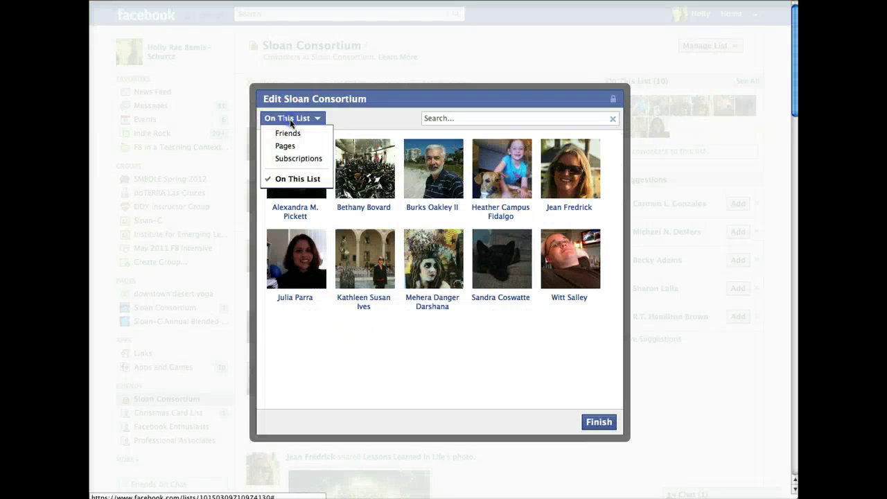
left_click(355, 115)
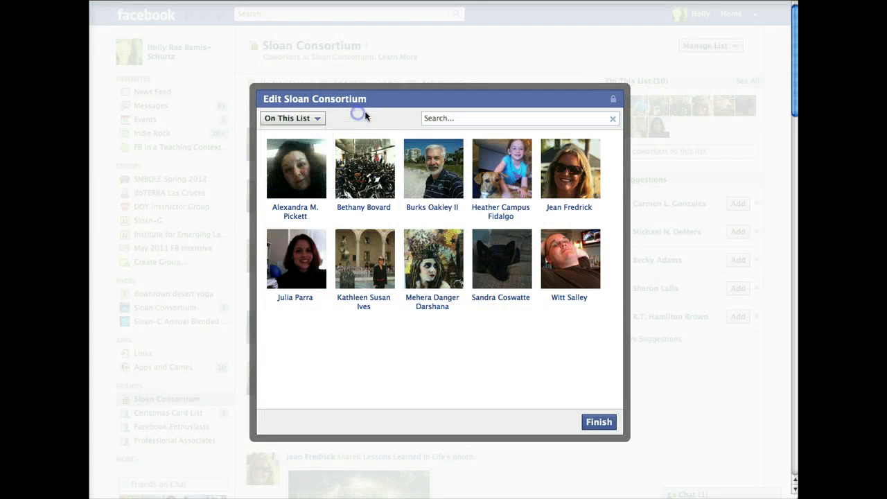
left_click(600, 421)
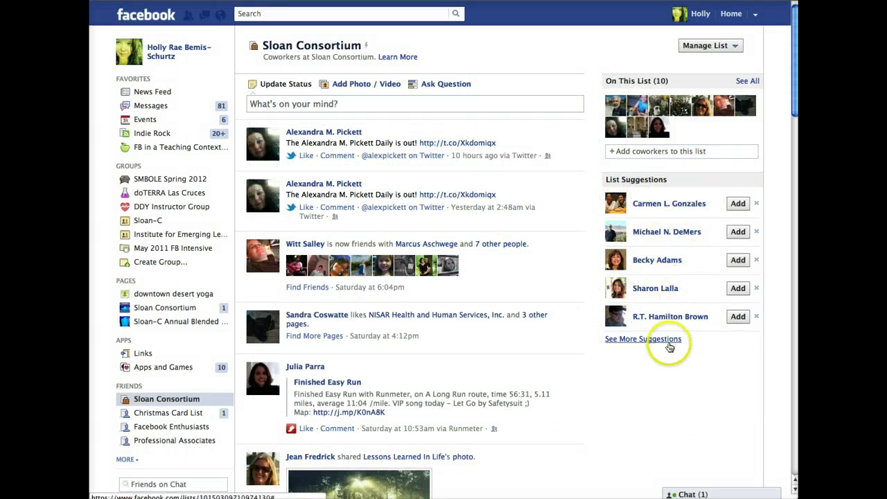
- Add the fifth suggested person to the Sloan Consortium list and make the field for adding coworkers active
left_click(740, 317)
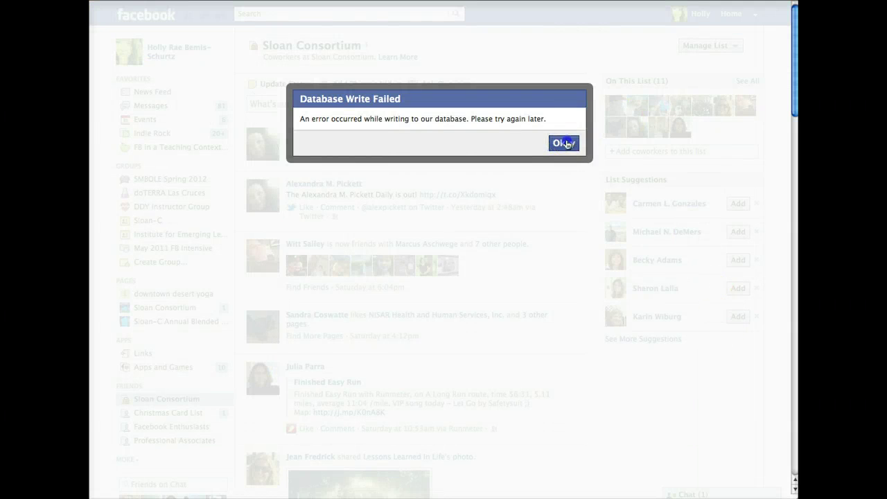
left_click(564, 142)
left_click(692, 151)
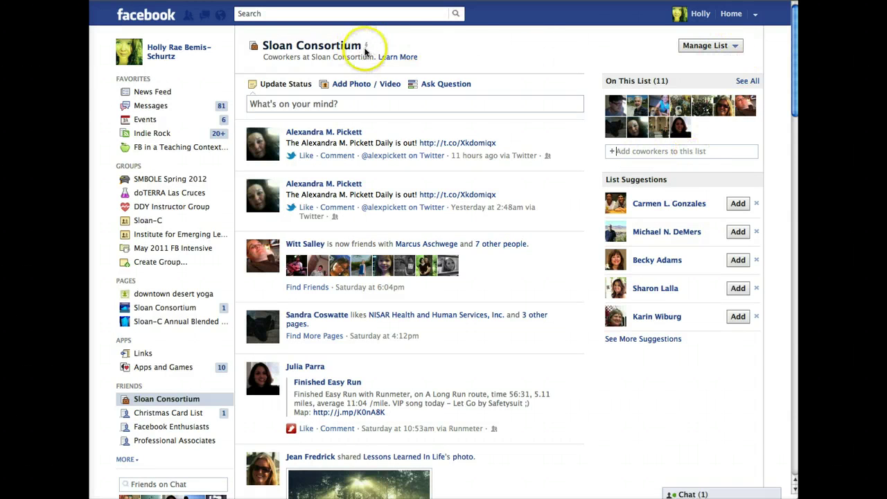
- Look through the introductory guide on friend lists and smart lists, then return to the overview of all friend lists
mouse_move(367, 47)
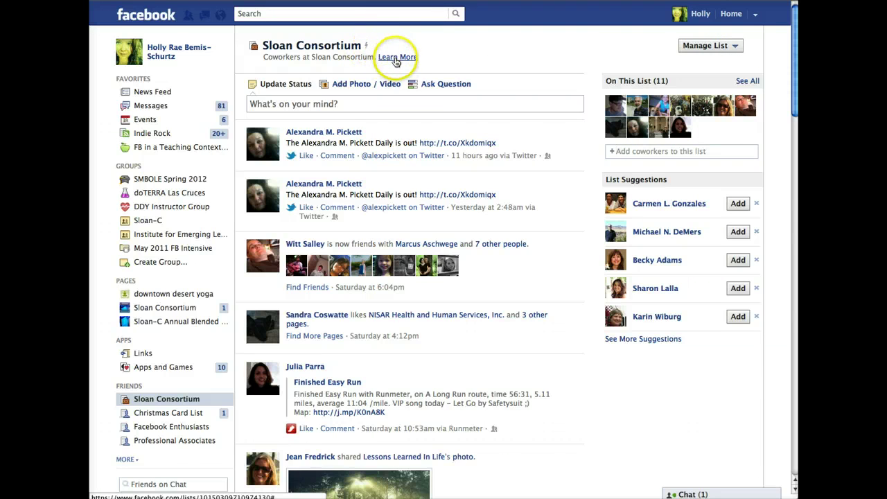
left_click(397, 58)
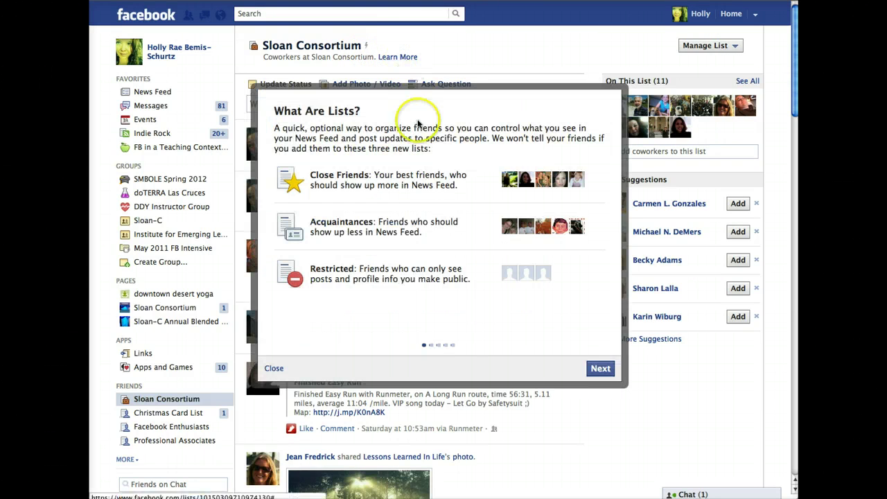
left_click(453, 345)
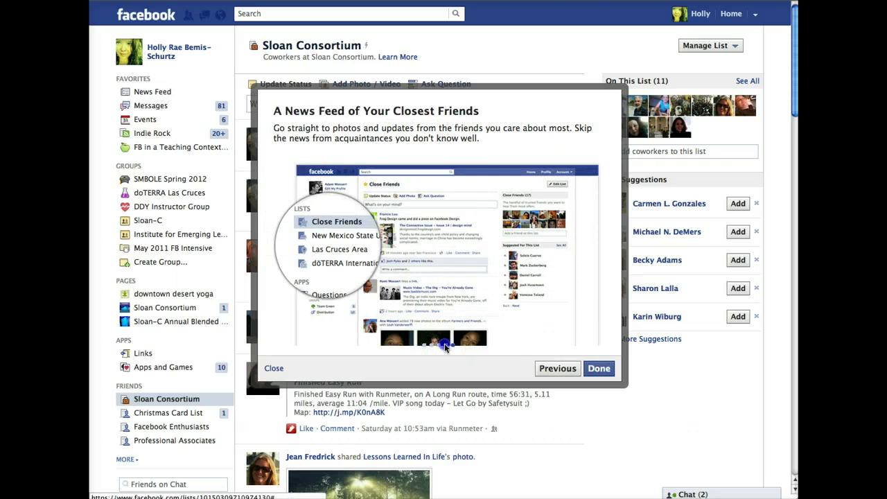
left_click(445, 346)
left_click(437, 347)
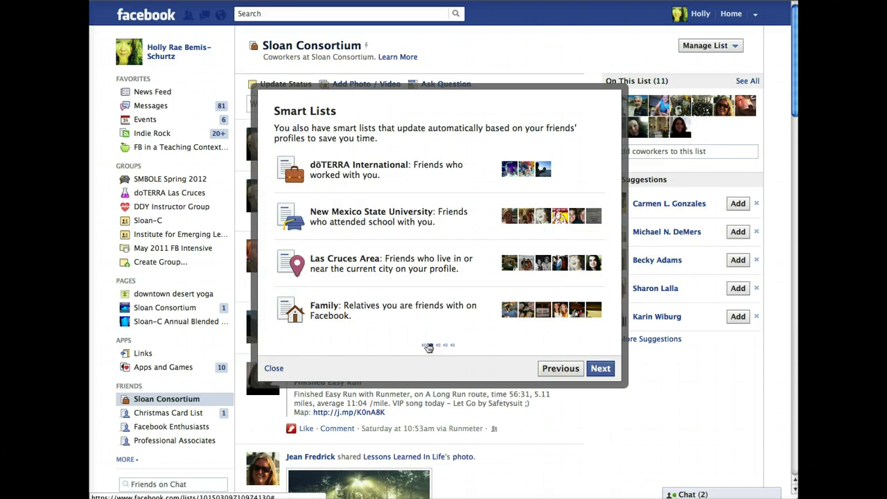
left_click(429, 346)
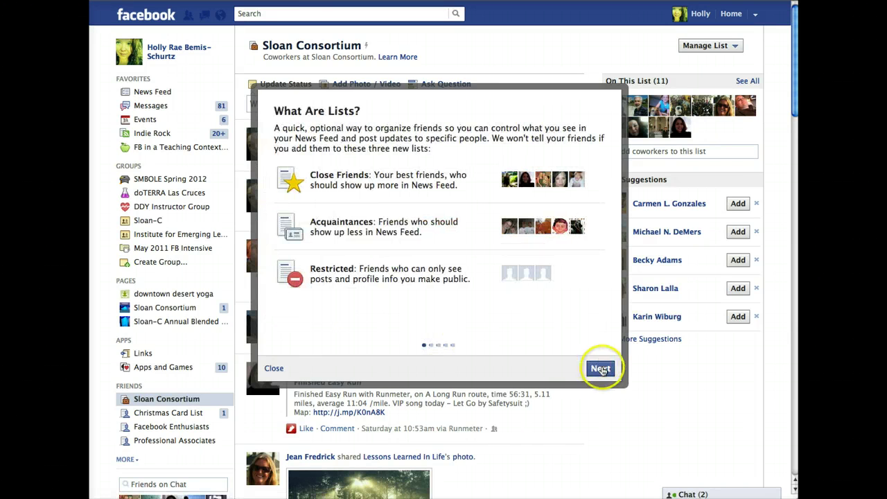
left_click(601, 368)
left_click(222, 368)
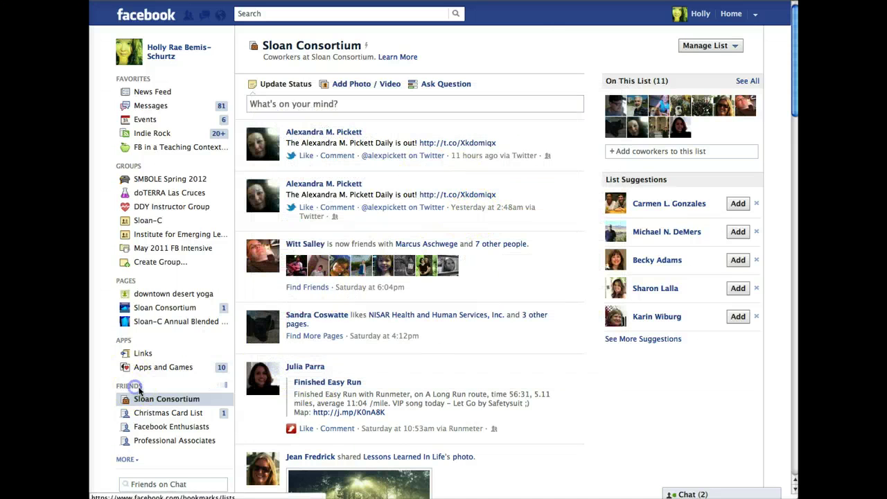
left_click(139, 389)
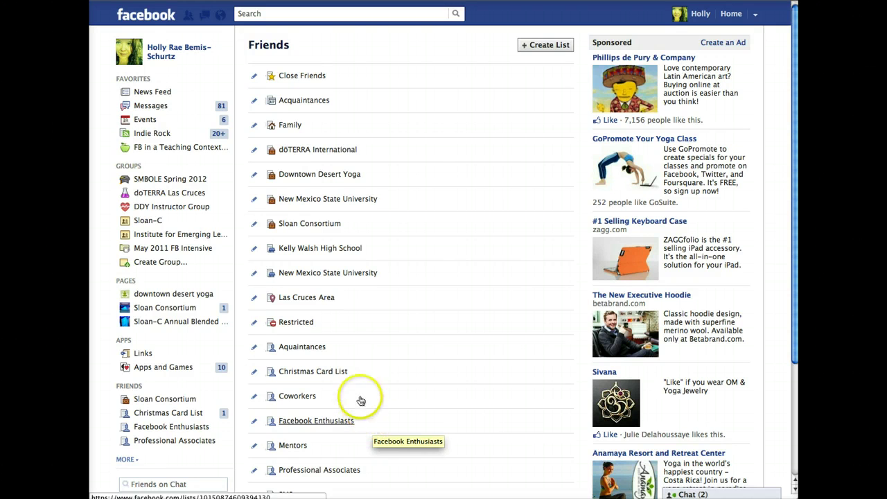
- Start a status update on the News Feed and set its audience to Christmas Card List
left_click(163, 91)
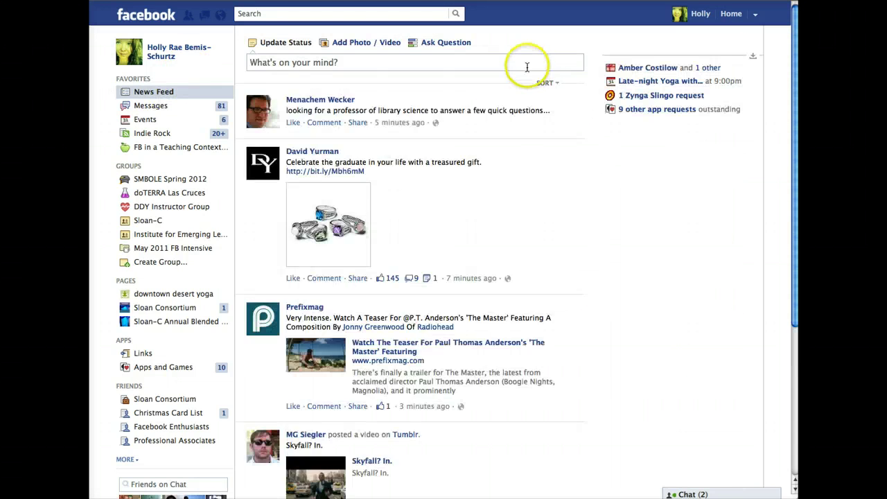
left_click(528, 64)
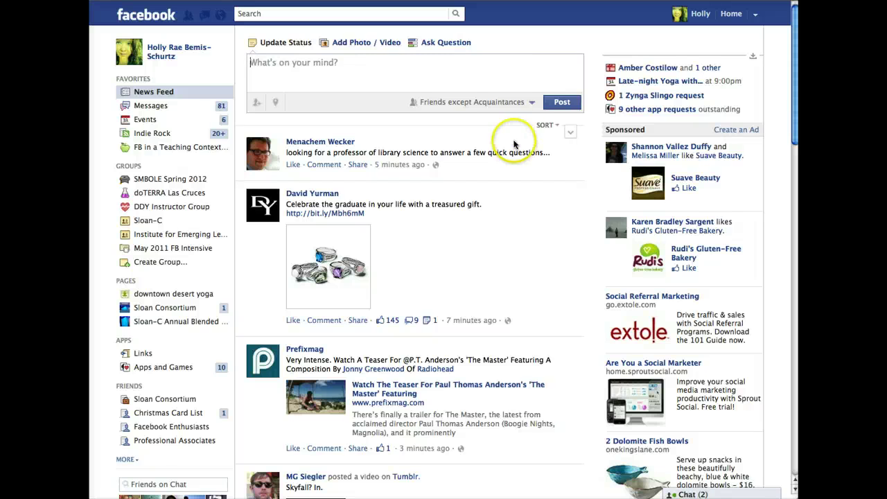
left_click(511, 103)
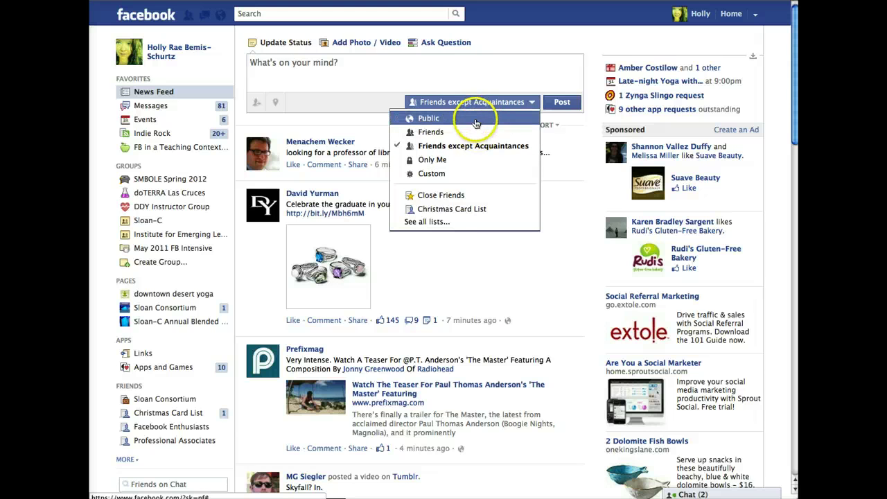
left_click(479, 210)
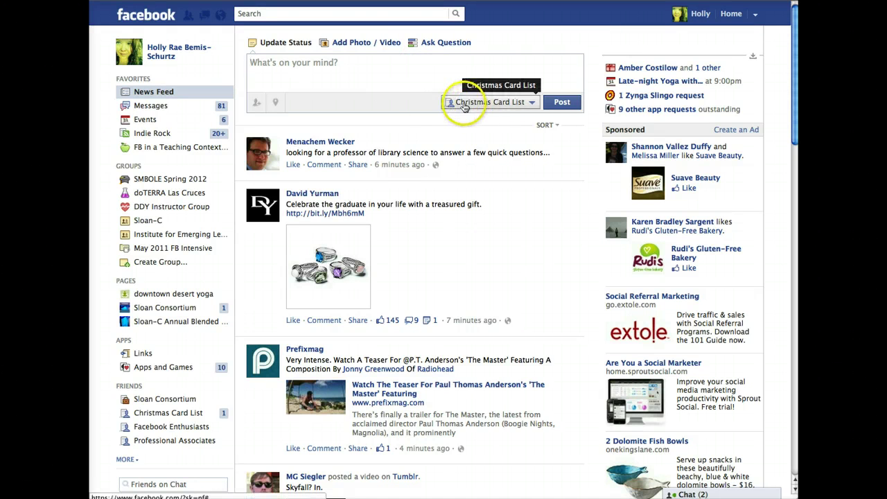
left_click(420, 101)
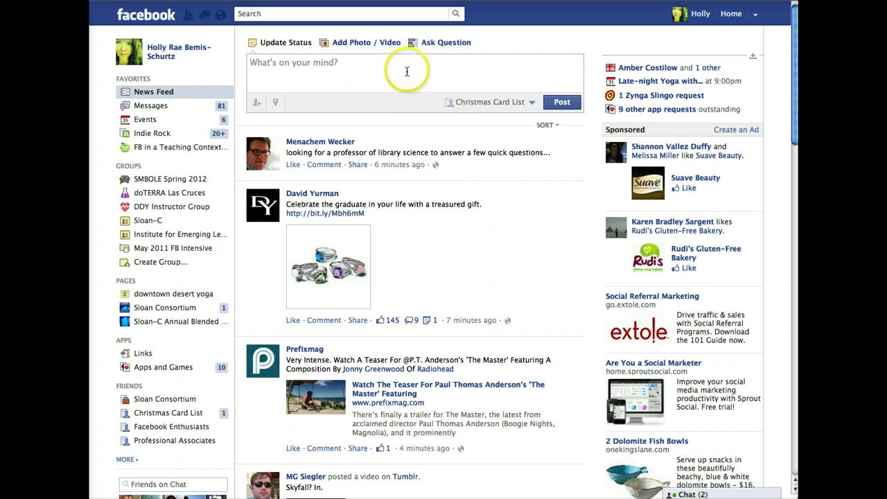
left_click(398, 70)
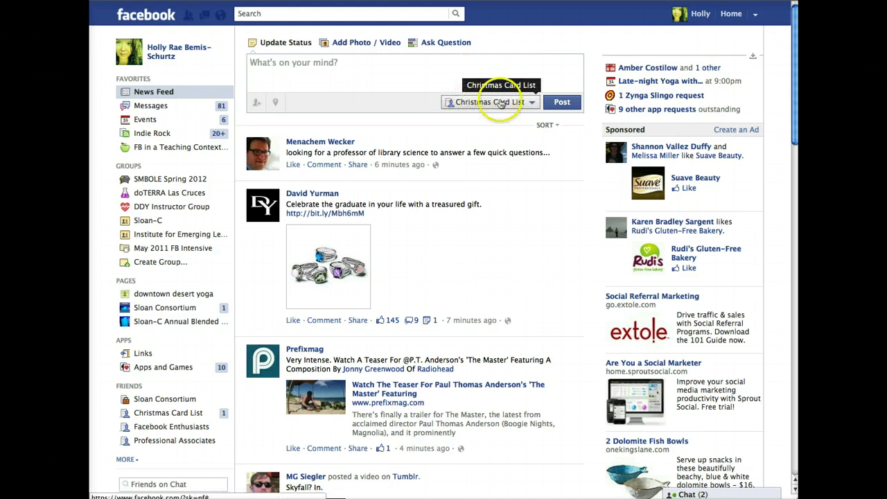
- Open the custom privacy settings for the status update and hide it from the Coworkers list
left_click(496, 103)
left_click(450, 173)
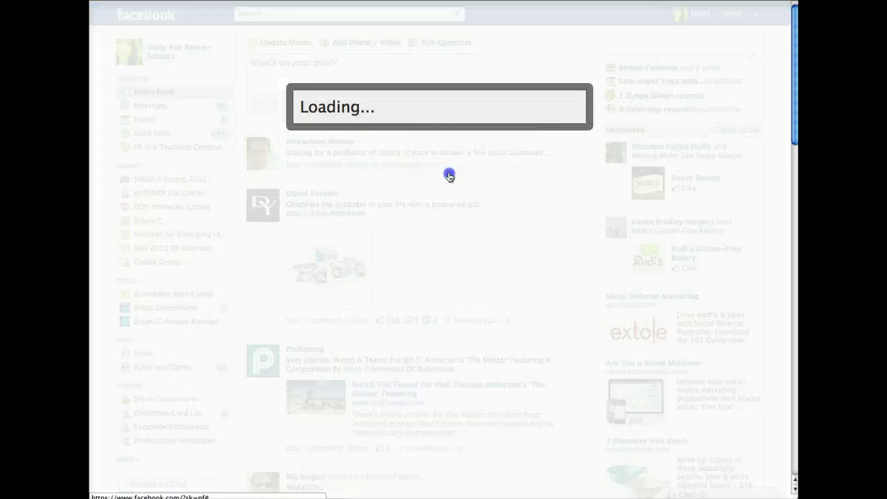
left_click(489, 172)
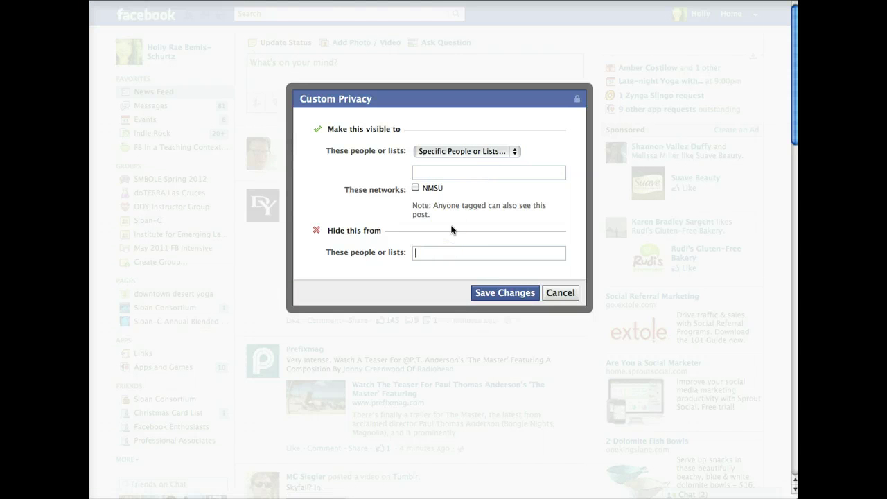
type("cow")
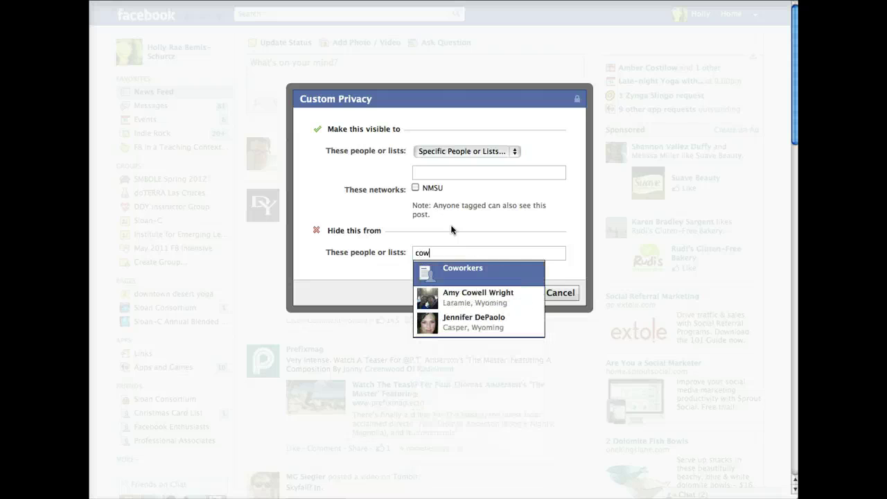
left_click(527, 269)
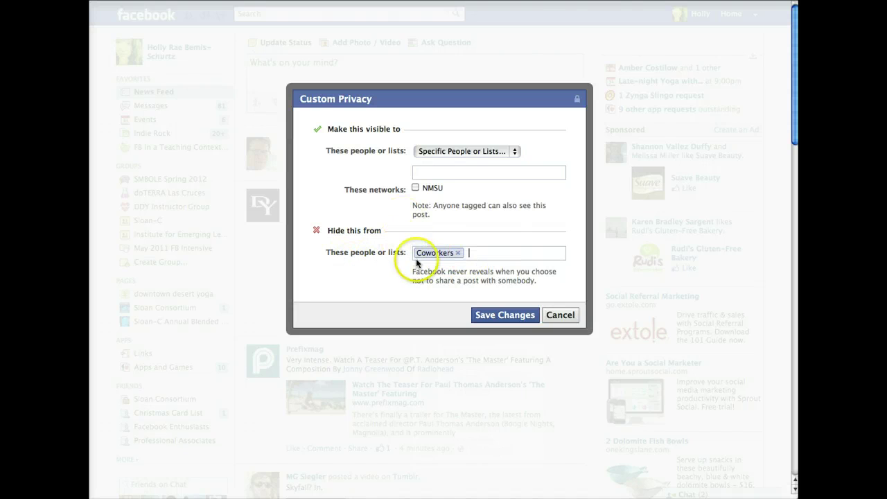
- Try adding the New Mexico State University work list to those the post is hidden from, and discard the custom privacy changes
key("BackSpace")
left_click(479, 251)
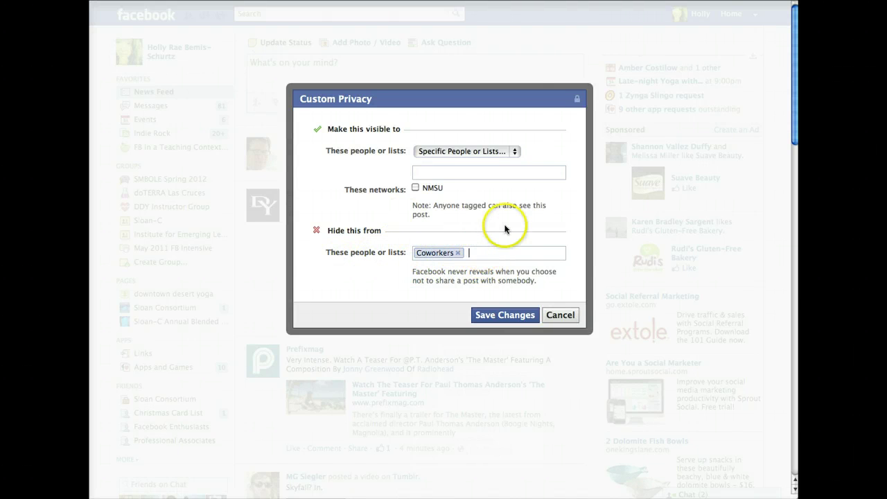
type("ch")
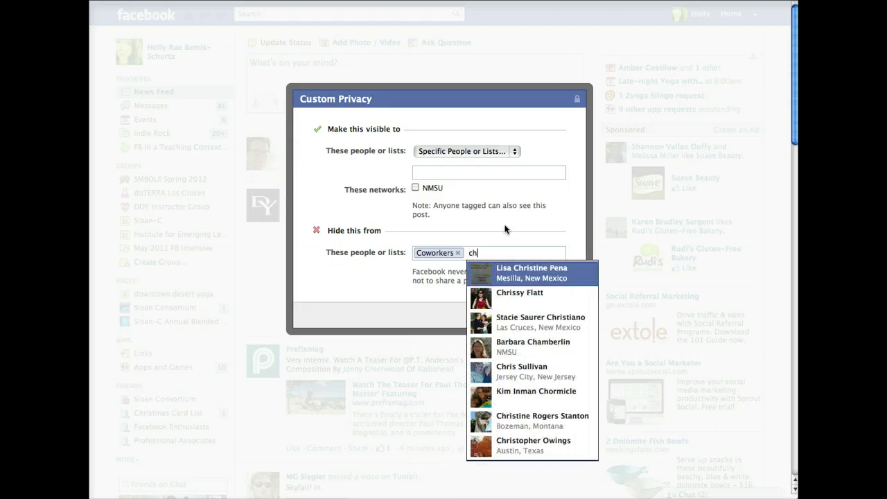
key("BackSpace")
type("new mexi")
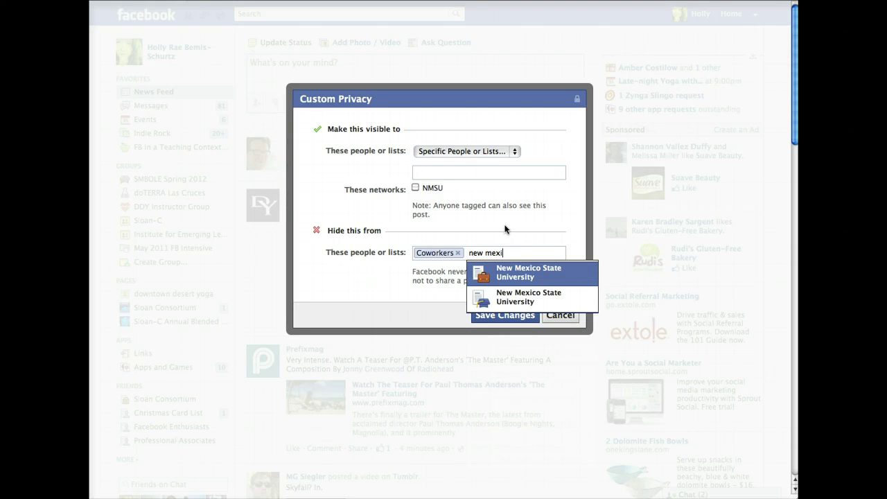
type("o")
key("BackSpace")
left_click(541, 273)
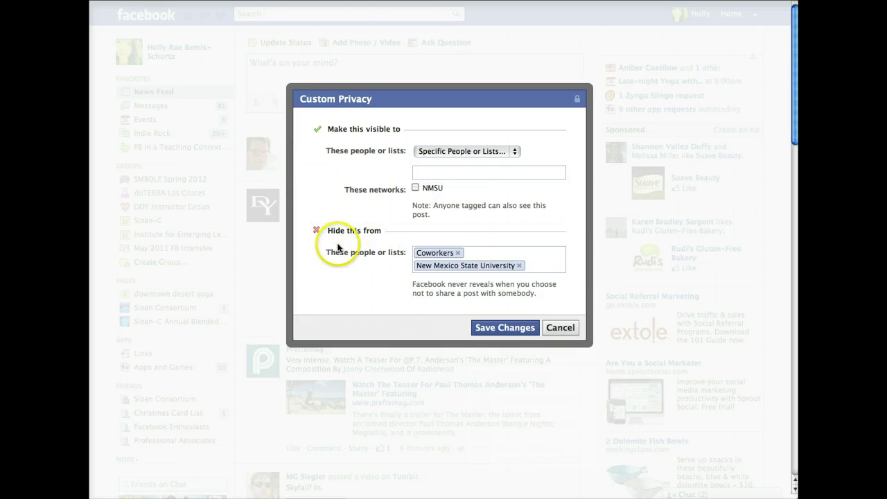
left_click(561, 329)
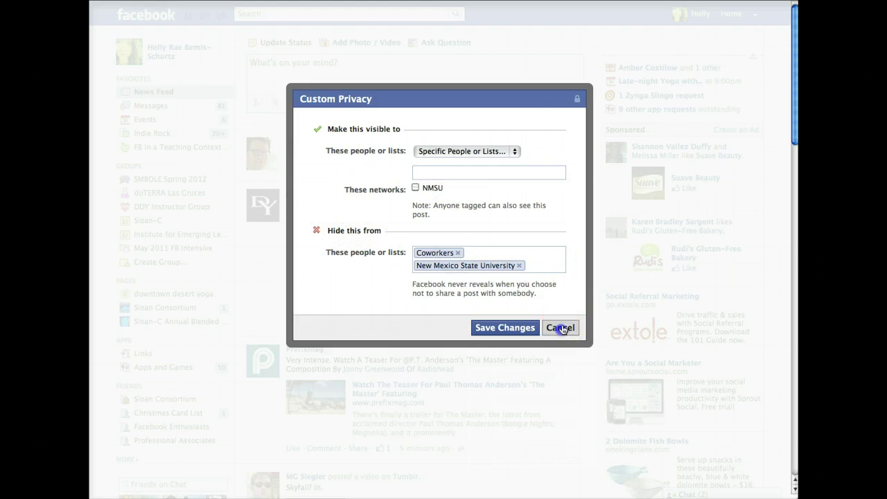
- Switch the status update's audience to Public and look through all friend lists offered as audiences
left_click(503, 102)
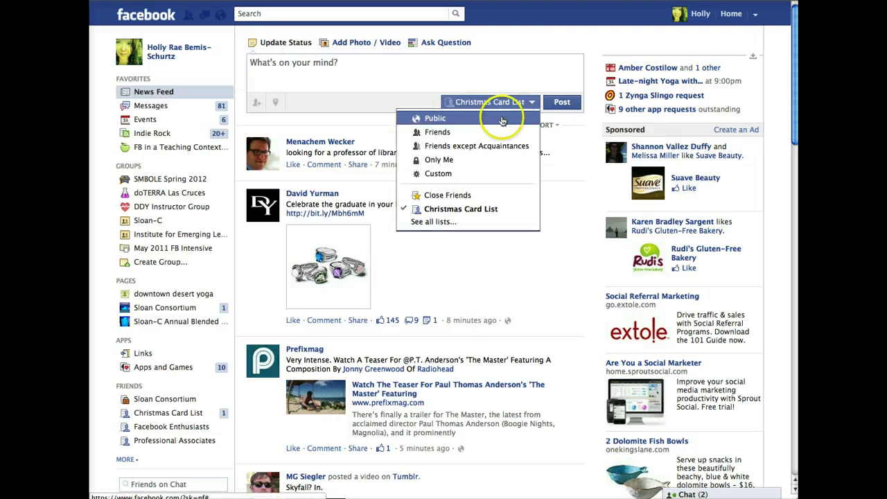
left_click(439, 120)
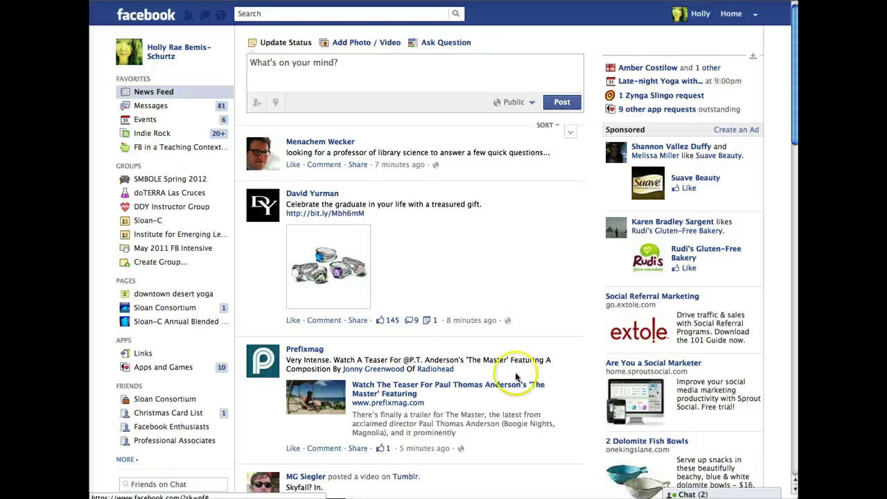
left_click(521, 103)
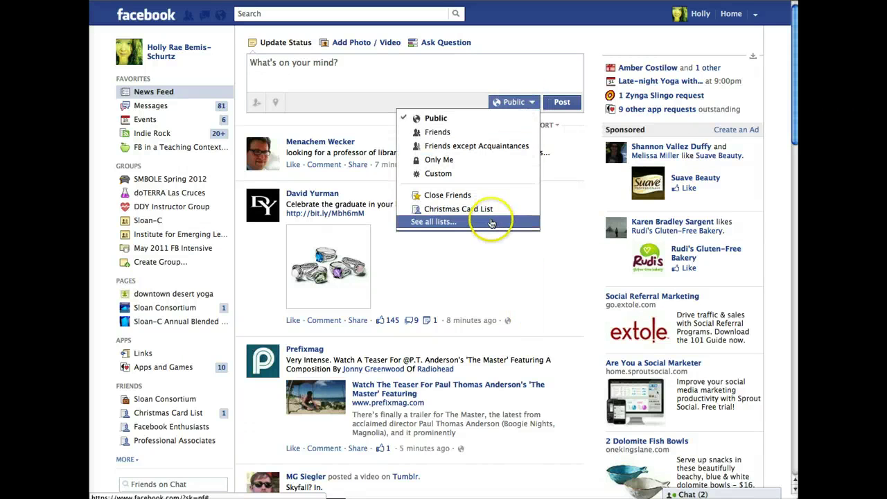
left_click(491, 222)
scroll(528, 210, "down", 5)
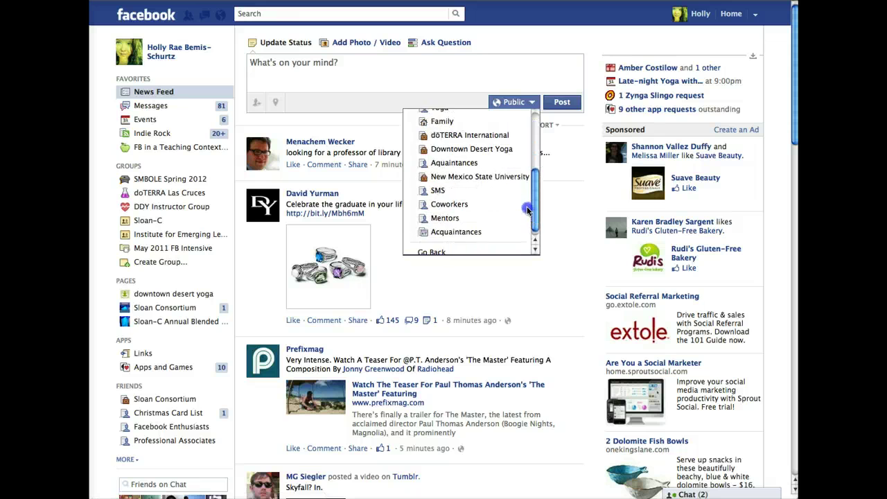
left_click(472, 250)
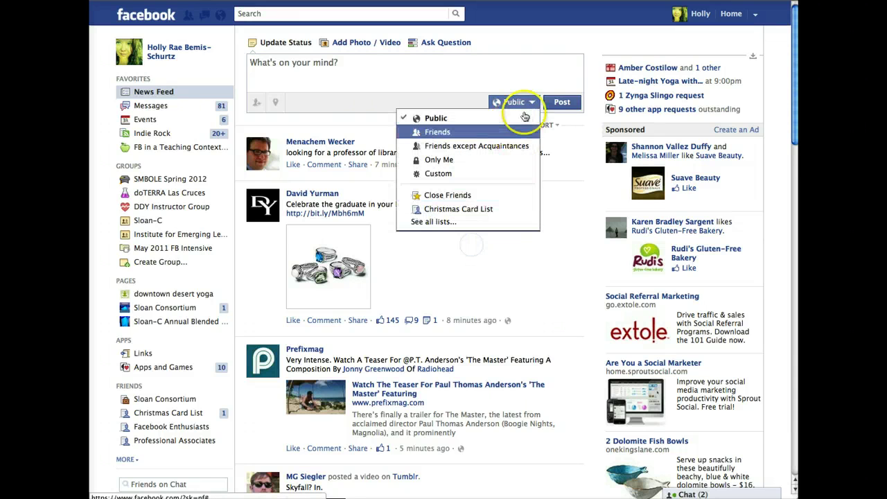
- Set the status update's audience to Friends except Acquaintances
left_click(516, 102)
left_click(516, 102)
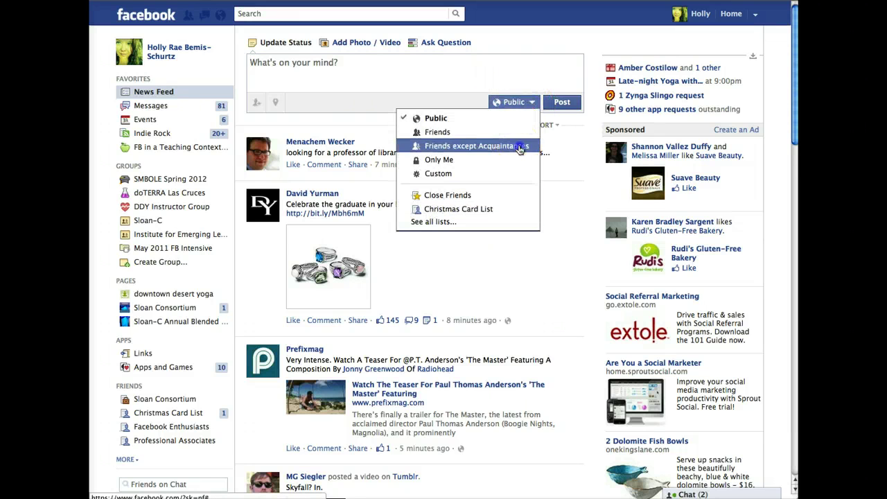
left_click(520, 147)
- Examine the audience indicators beside the timestamps of various News Feed posts to see whom each is shared with
left_click_drag(794, 95, 796, 146)
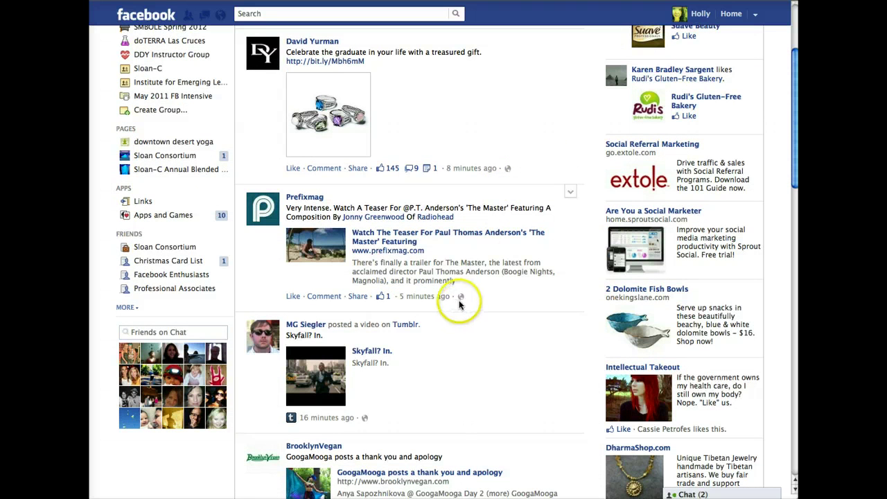
scroll(794, 158, "down", 4)
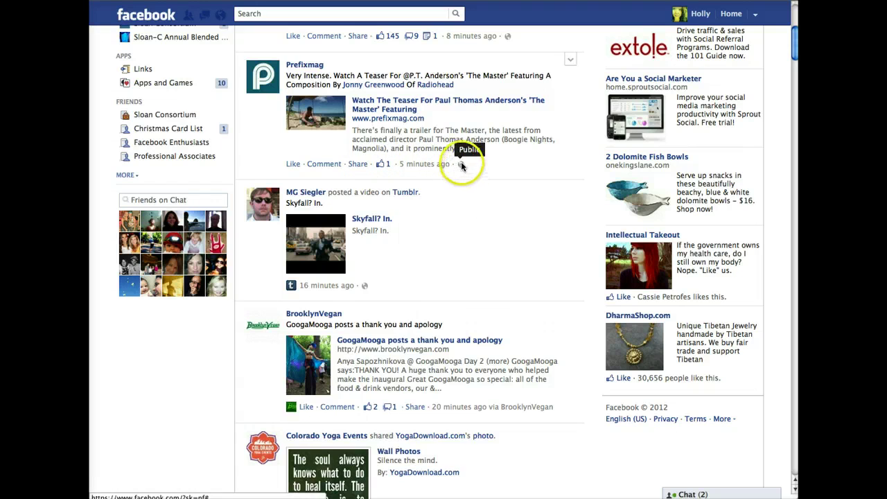
left_click_drag(798, 55, 796, 74)
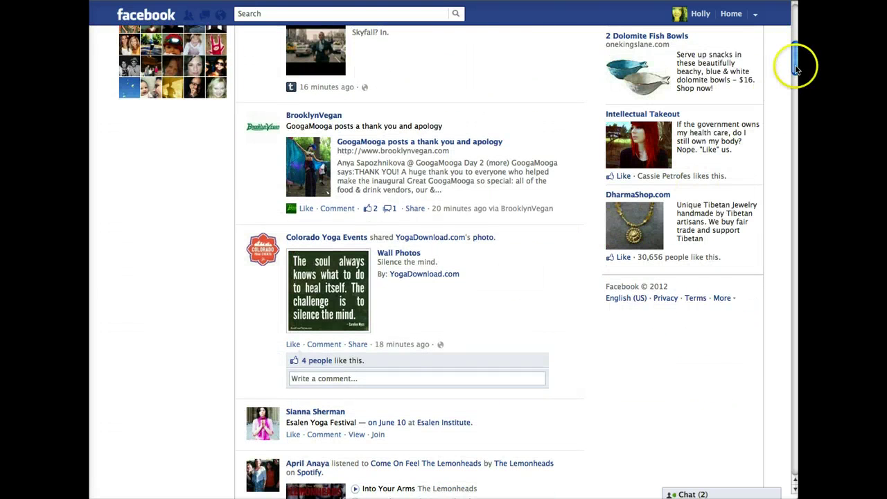
left_click_drag(796, 46, 796, 63)
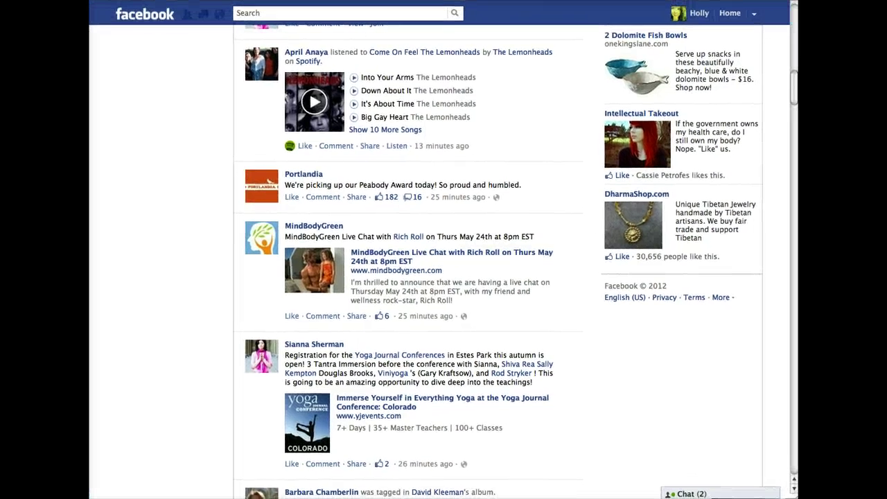
left_click(799, 18)
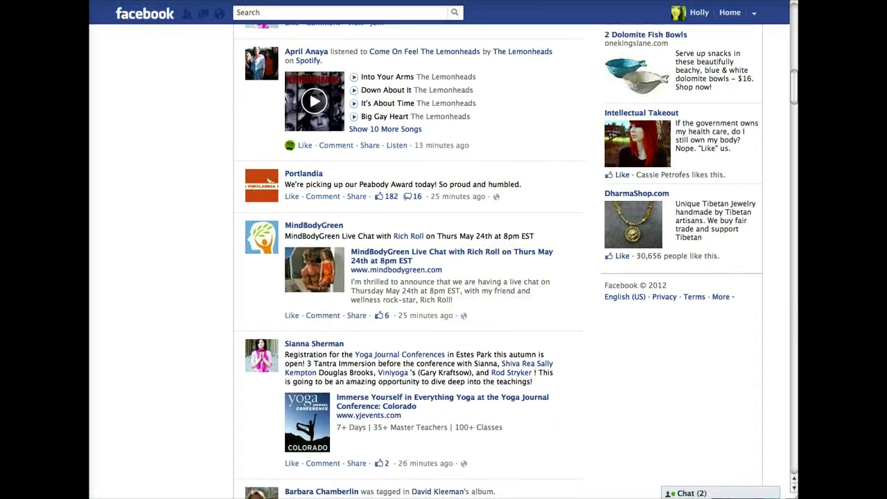
left_click_drag(794, 106, 794, 132)
mouse_move(350, 139)
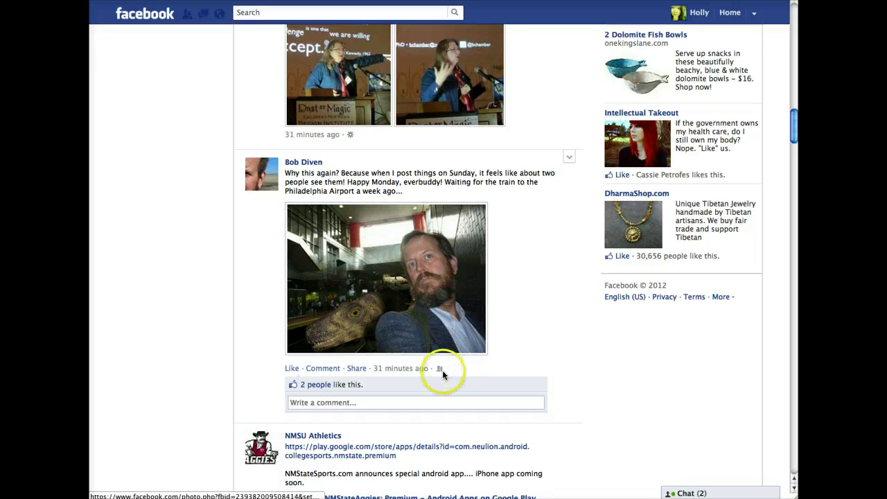
mouse_move(438, 374)
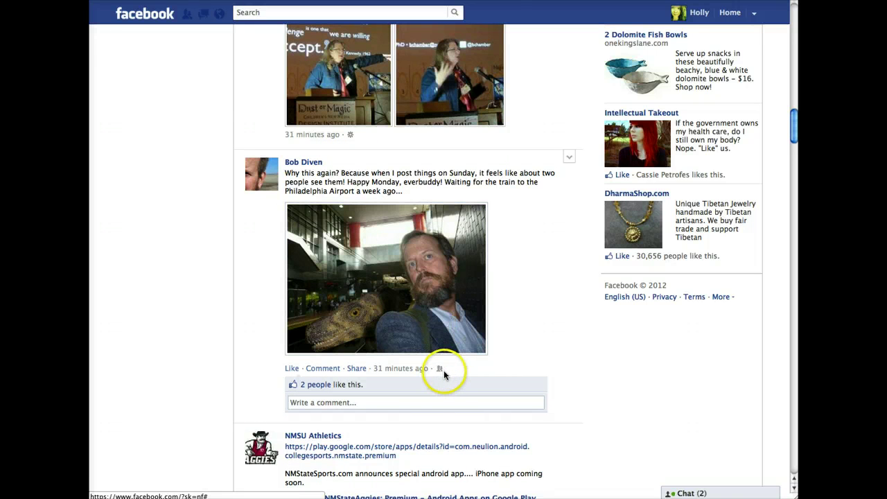
left_click(424, 404)
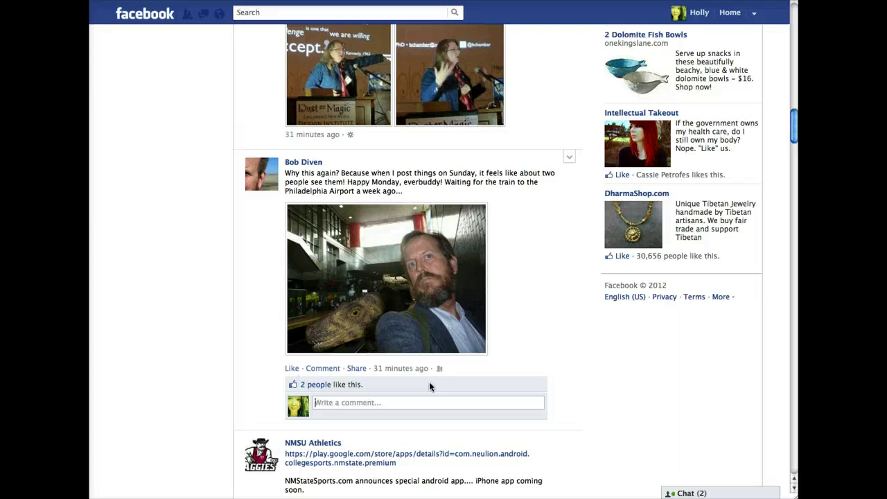
- Return to the overview of all friend lists, and open the account's Privacy Settings to look over the default privacy options
left_click_drag(796, 123, 796, 10)
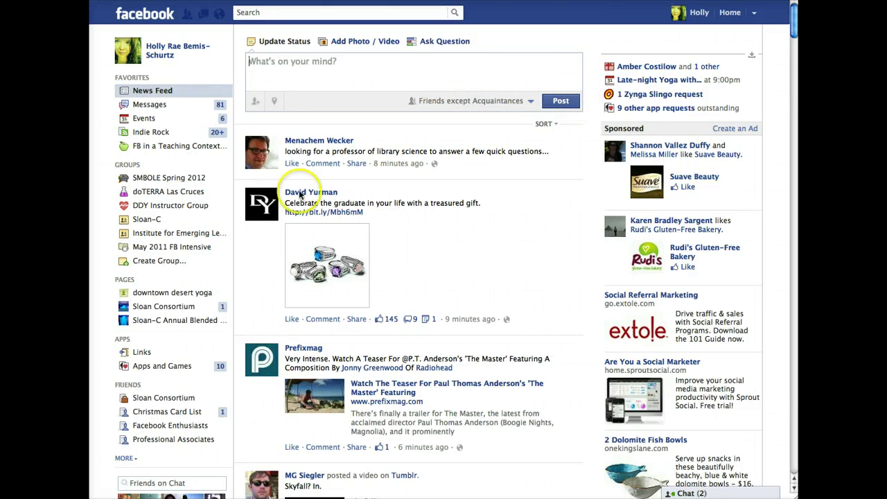
left_click(138, 385)
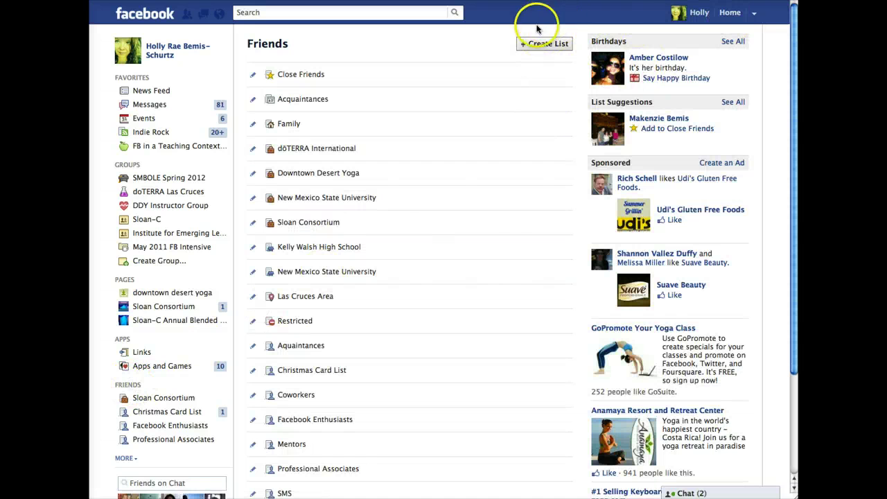
left_click(754, 13)
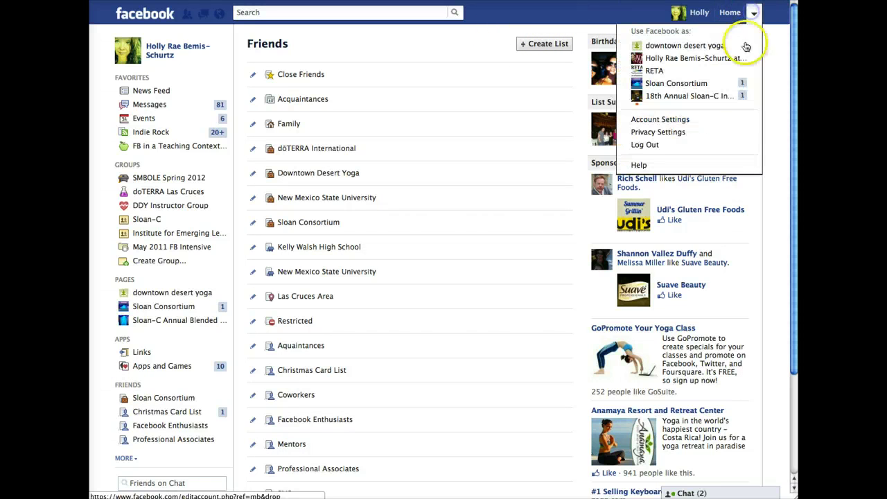
left_click(718, 140)
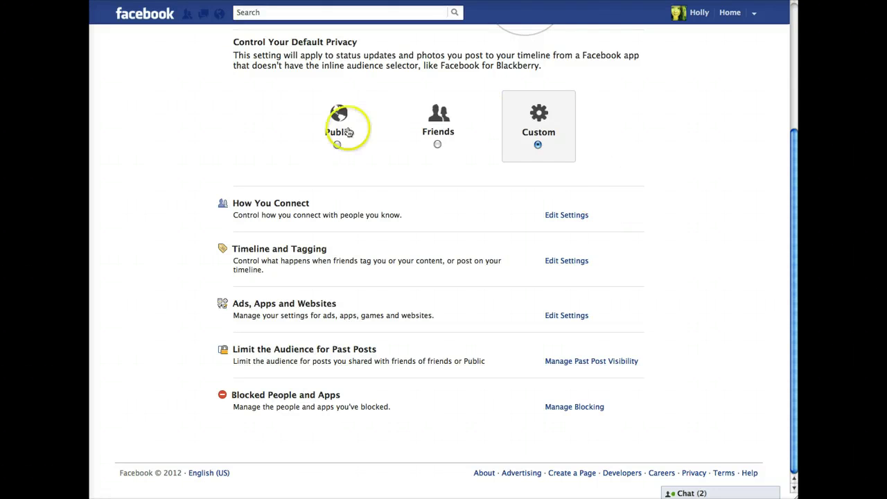
left_click_drag(790, 189, 777, 25)
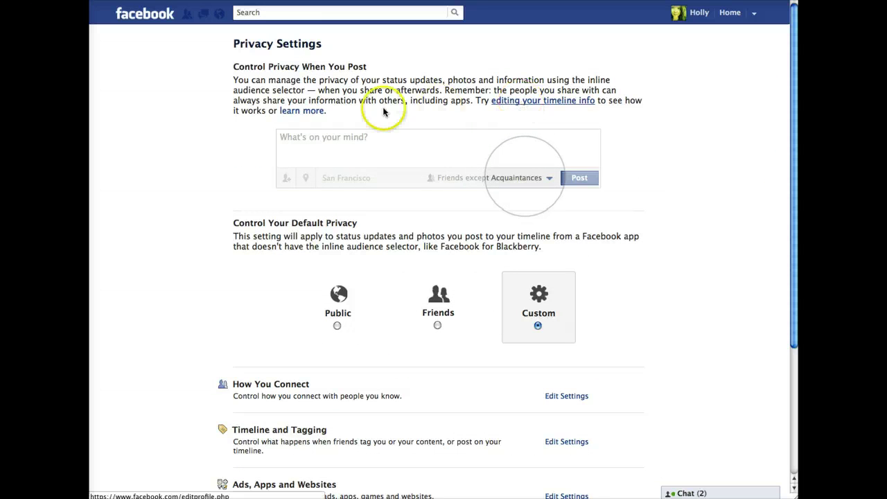
- Read through the How Sharing Works Now guide linked from the post privacy section, and return to Privacy Settings
left_click(306, 112)
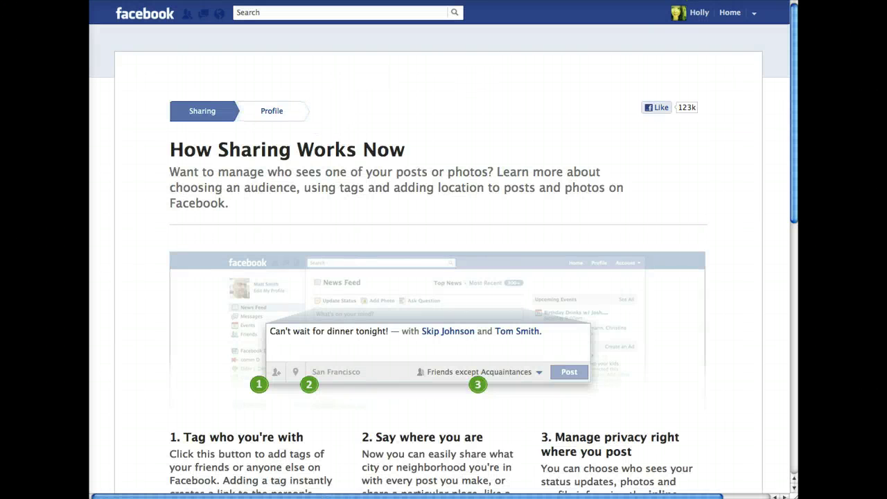
left_click_drag(795, 27, 795, 149)
scroll(443, 277, "down", 4)
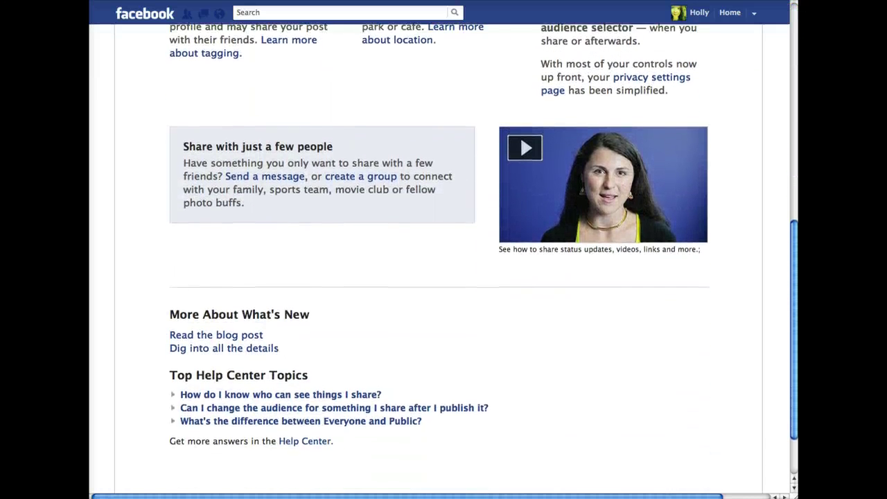
scroll(784, 93, "up", 5)
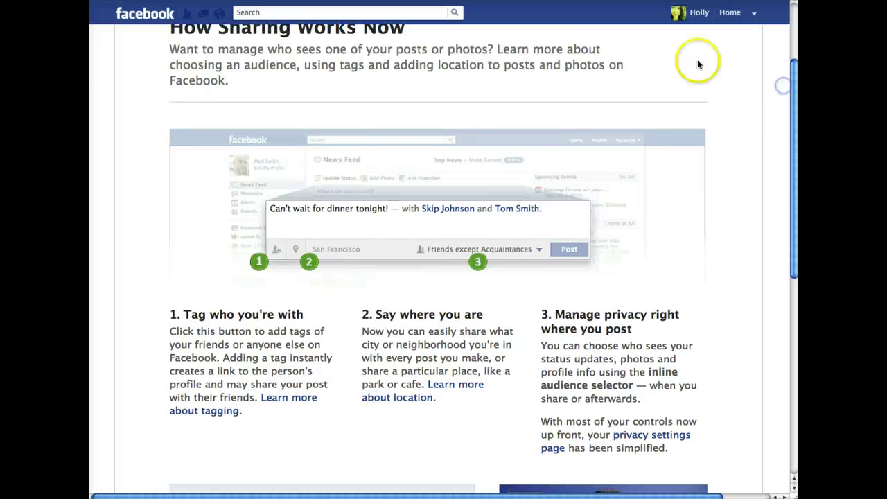
left_click_drag(795, 72, 796, 12)
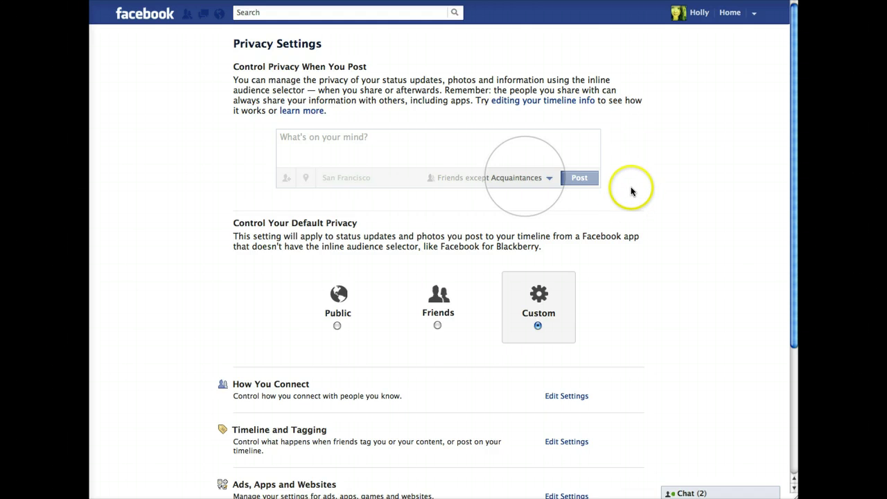
- Review the remaining privacy sections, from How You Connect down to Blocked People and Apps
scroll(797, 118, "down", 3)
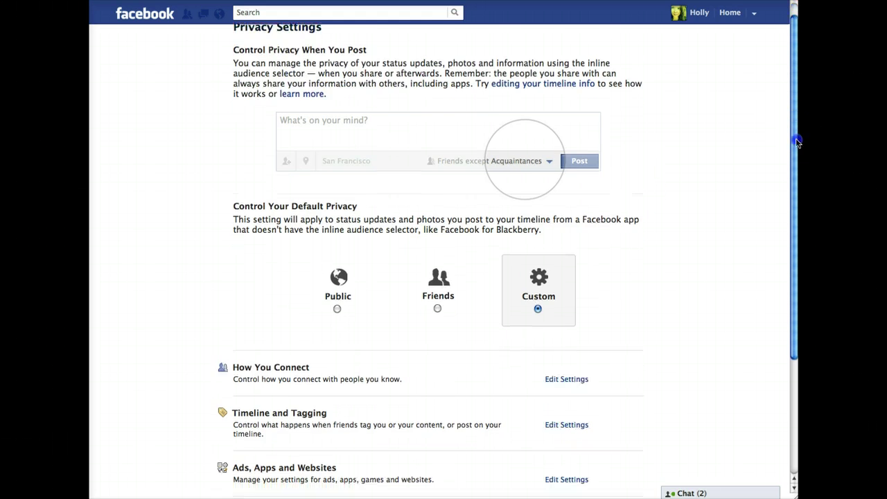
scroll(525, 80, "down", 2)
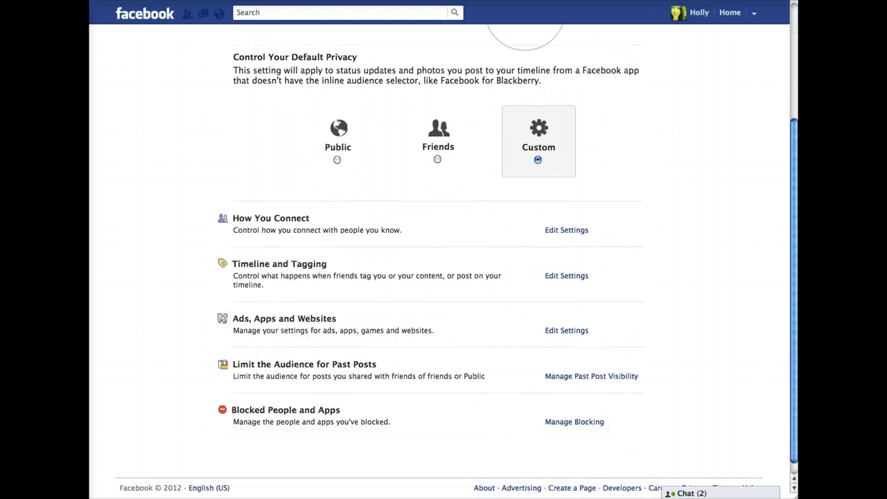
left_click_drag(797, 233, 798, 253)
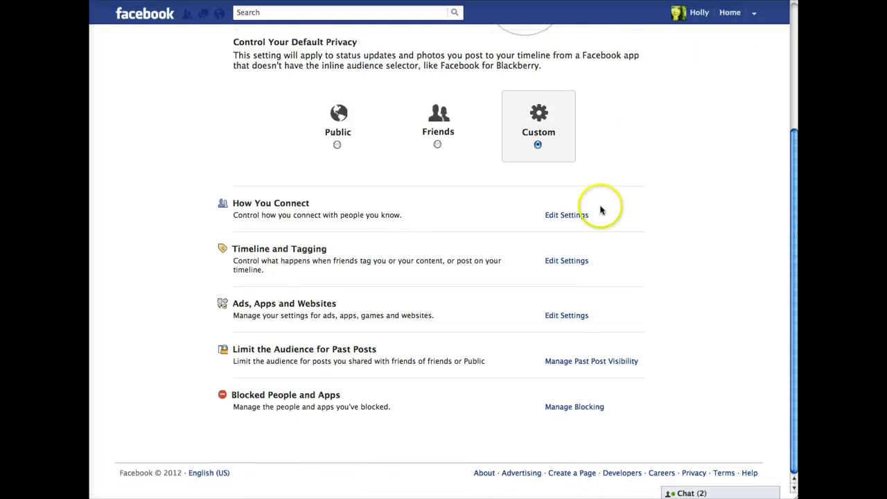
- Look over the Custom default privacy settings and the Timeline and Tagging options, including the custom audience for what others post on the timeline
left_click(535, 147)
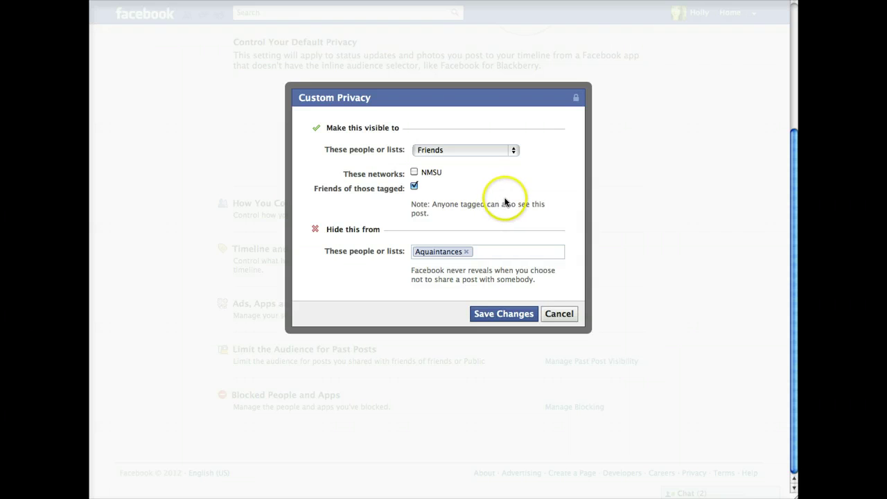
left_click(560, 316)
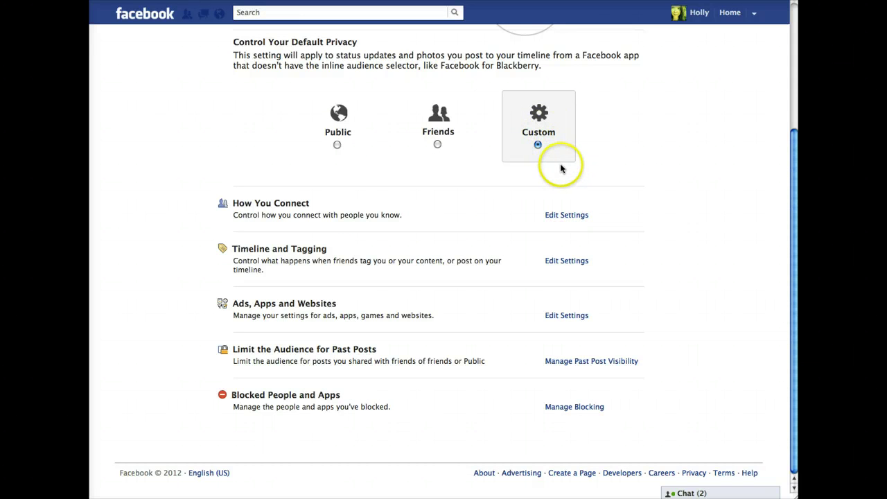
left_click(563, 262)
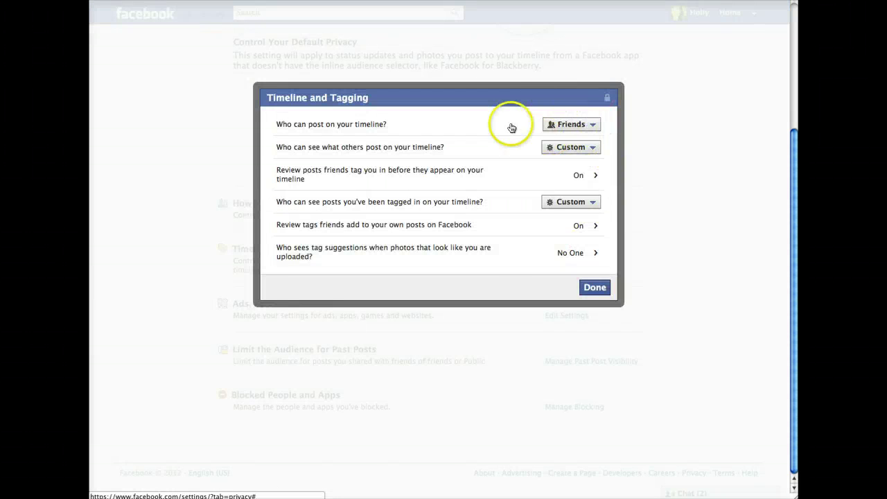
left_click(550, 151)
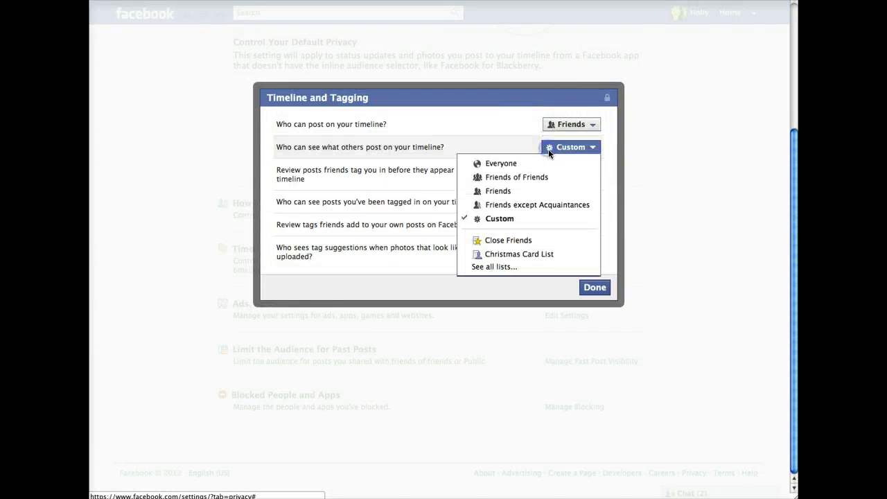
left_click(544, 221)
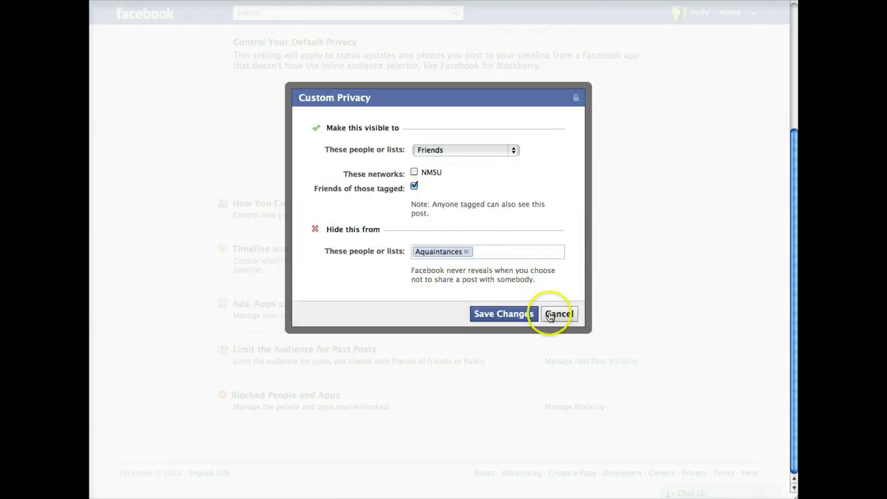
left_click(558, 315)
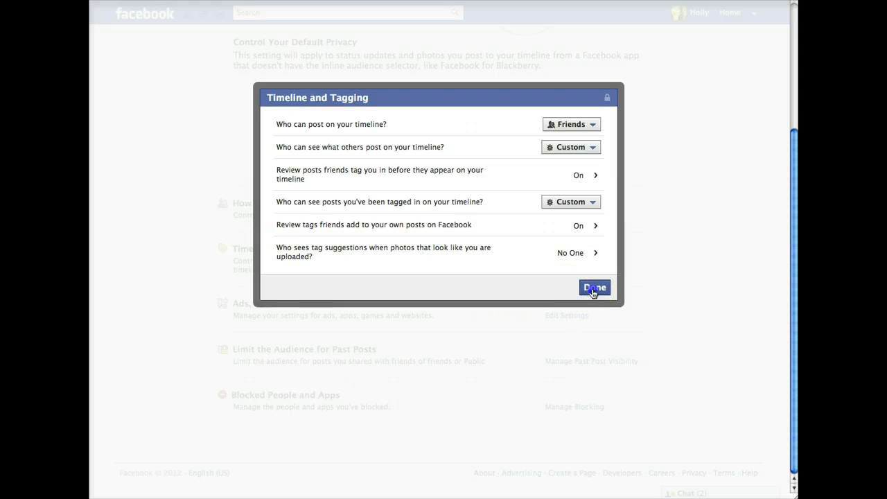
left_click(593, 289)
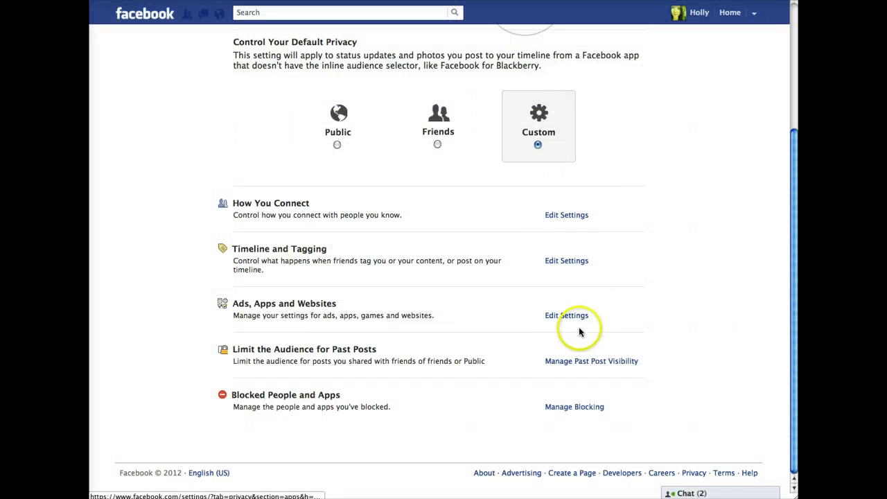
- Read the Limit the Audience for Past Posts explanation and close it without limiting old posts
left_click(579, 360)
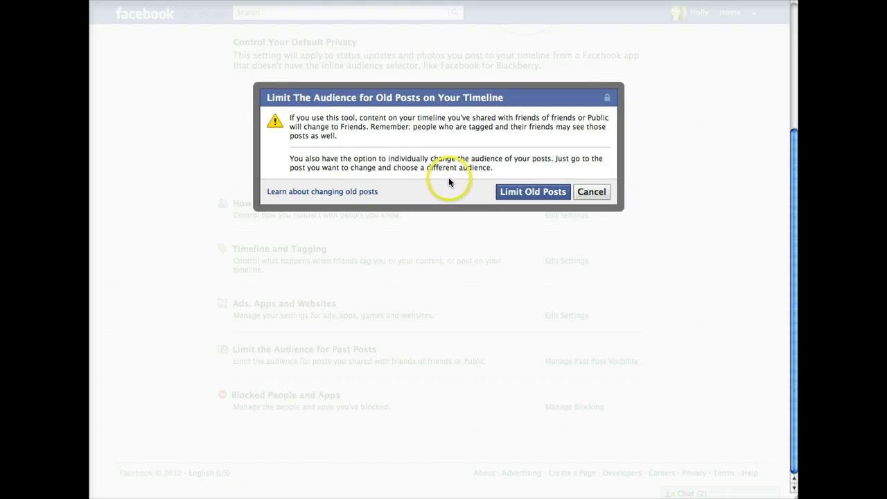
left_click(589, 193)
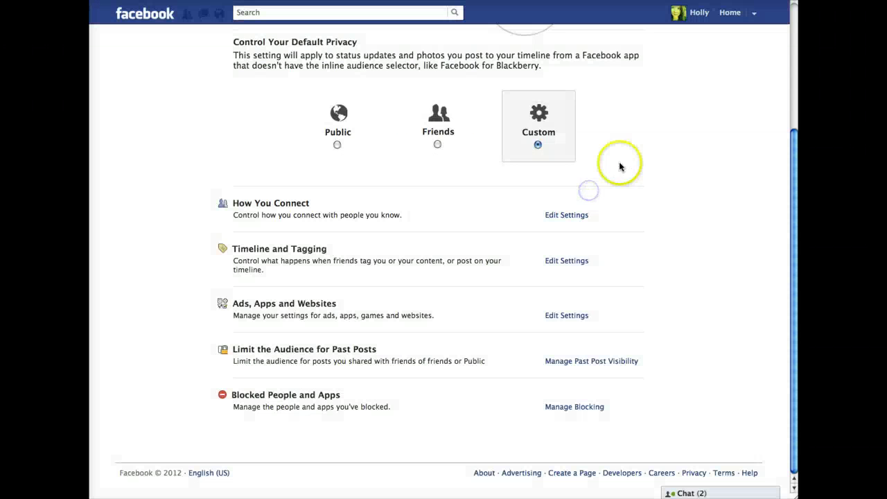
mouse_move(796, 214)
left_mouse_down()
mouse_move(792, 192)
mouse_move(792, 217)
left_mouse_up()
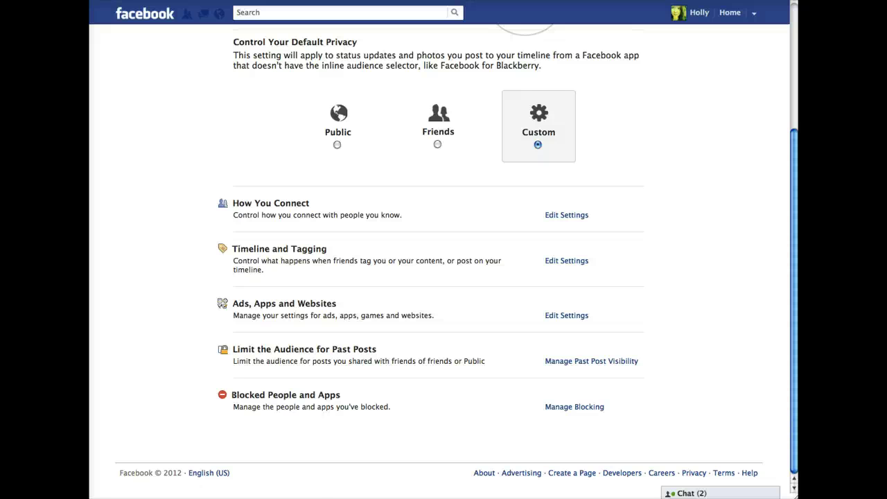
- Open the Mobile Uploads album from the profile's photos and check how its audience is controlled
left_click(730, 12)
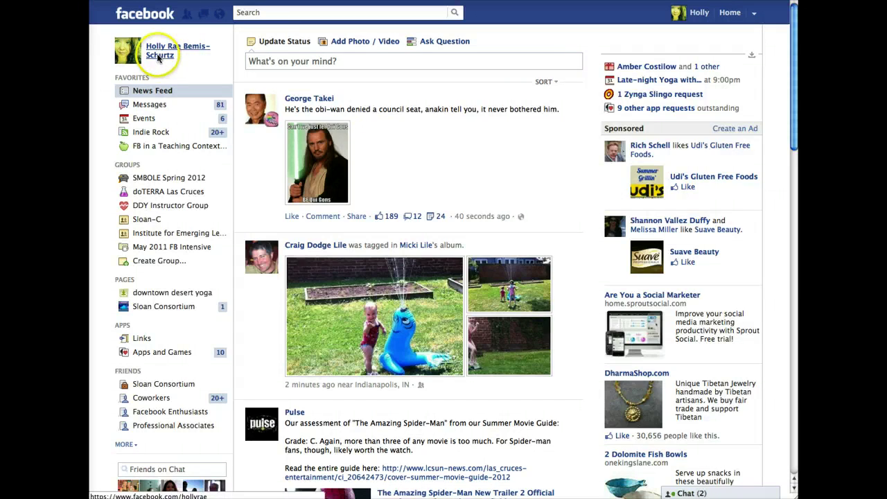
left_click(177, 45)
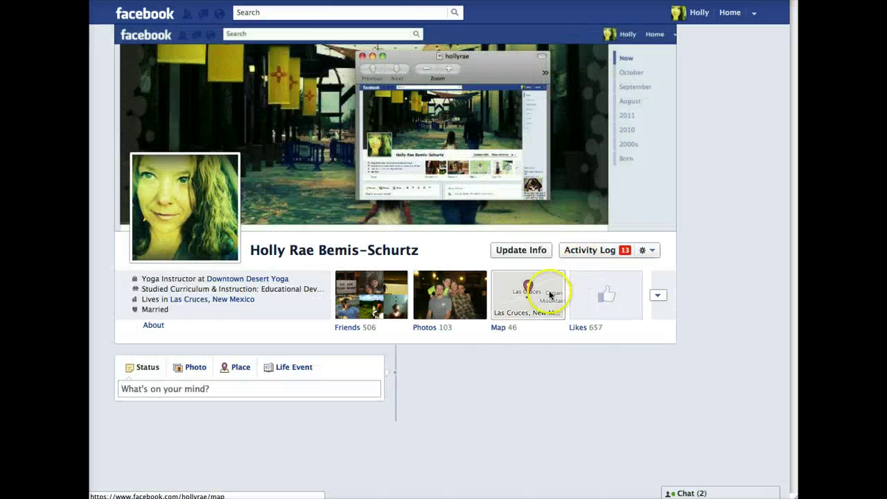
left_click(437, 336)
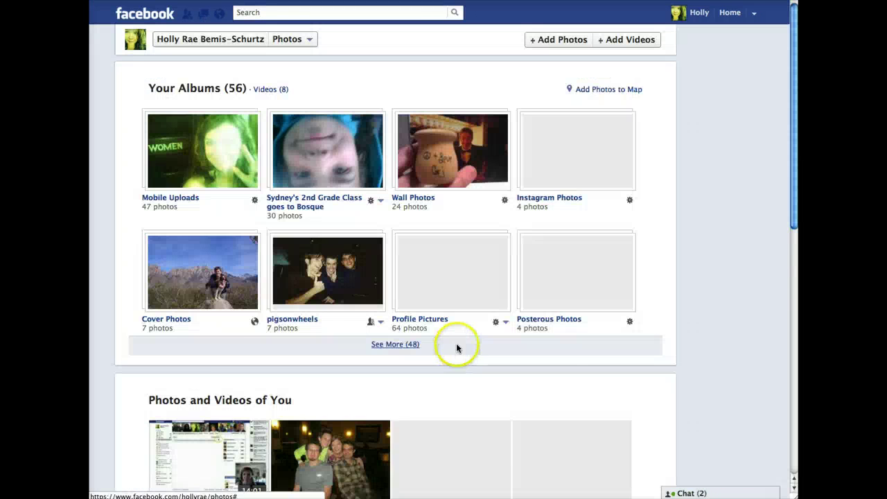
left_click(172, 197)
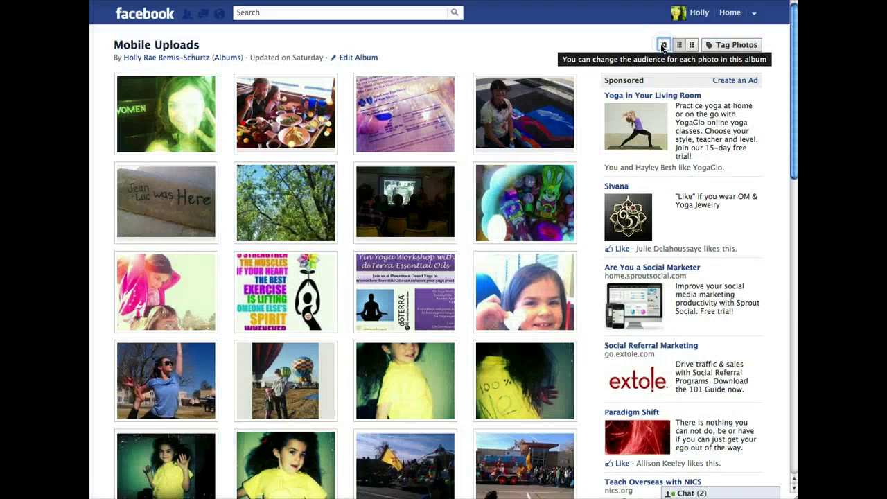
left_click(662, 46)
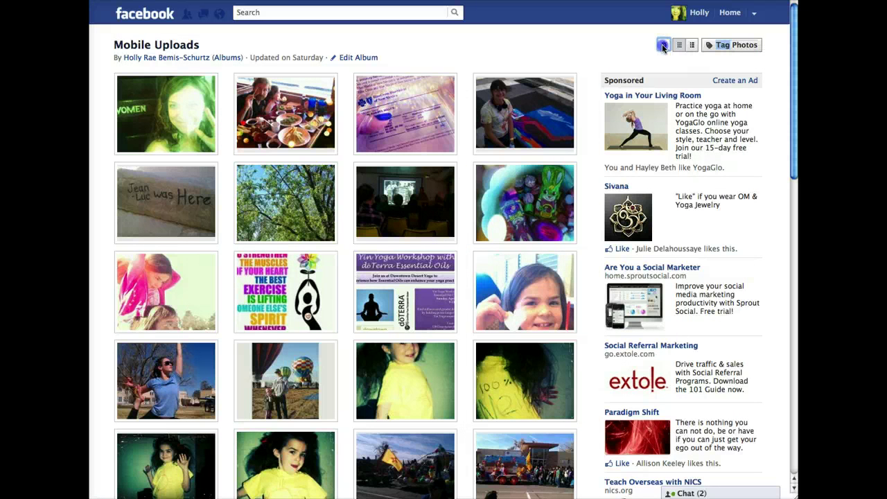
left_click(662, 46)
- Open the fourth photo in the album, view its audience setting in edit mode, and close the photo without saving
left_click(561, 131)
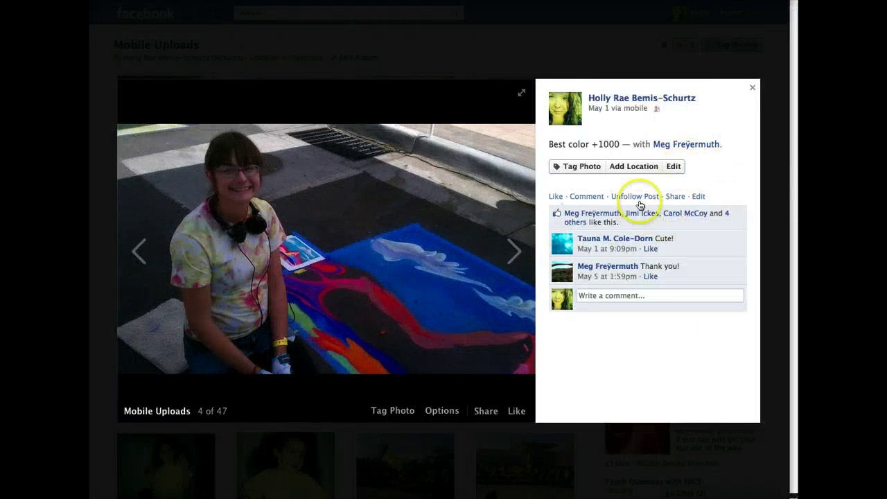
left_click(699, 197)
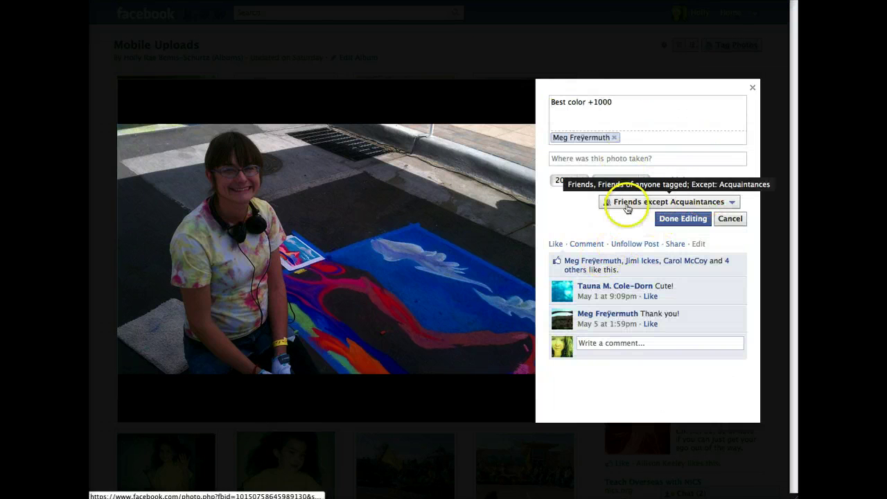
left_click(732, 219)
left_click(754, 87)
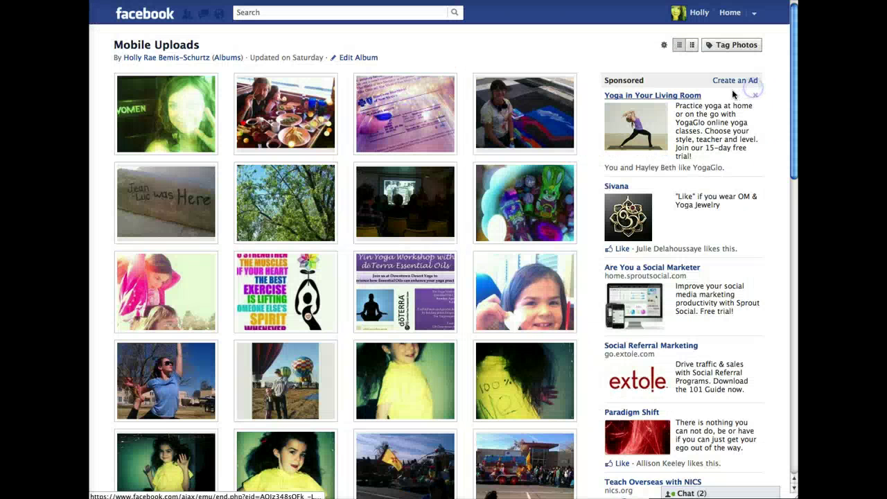
- Return to the overview of all friend lists and check the friend requests
left_click(732, 13)
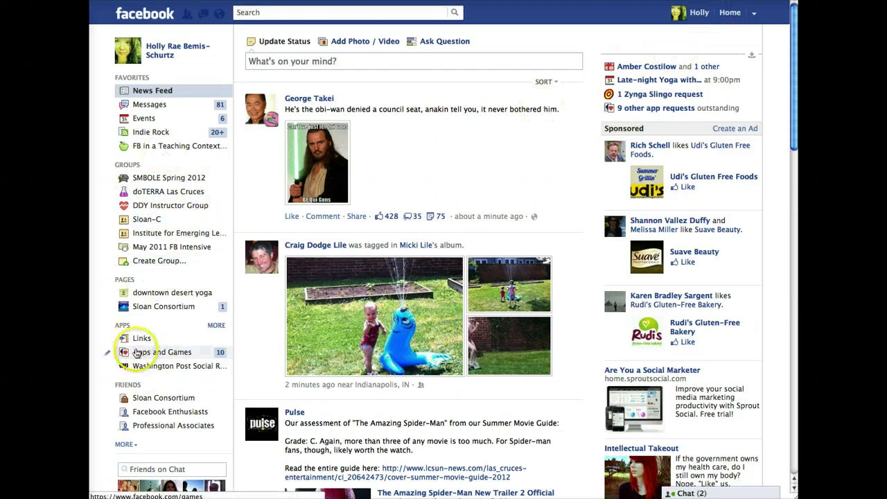
left_click(128, 385)
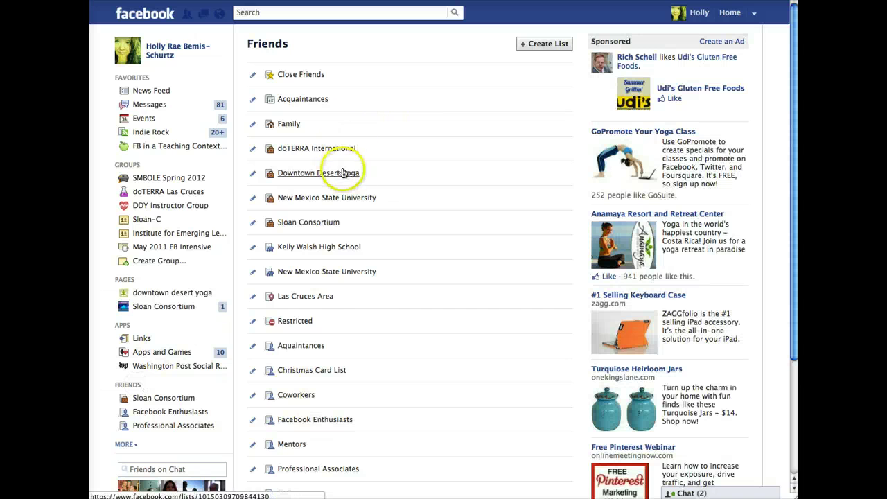
left_click(189, 15)
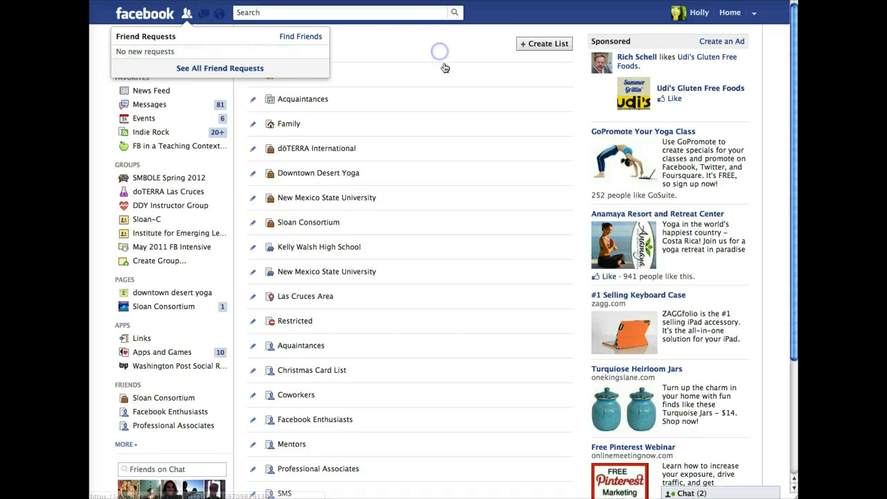
left_click(425, 46)
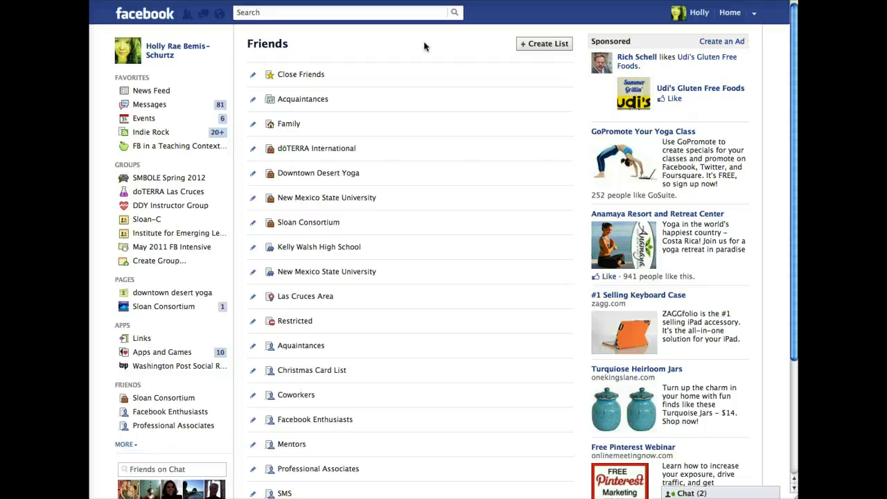
- Go to the end of the News Feed and open its edit options to see whose posts are hidden
left_click(184, 46)
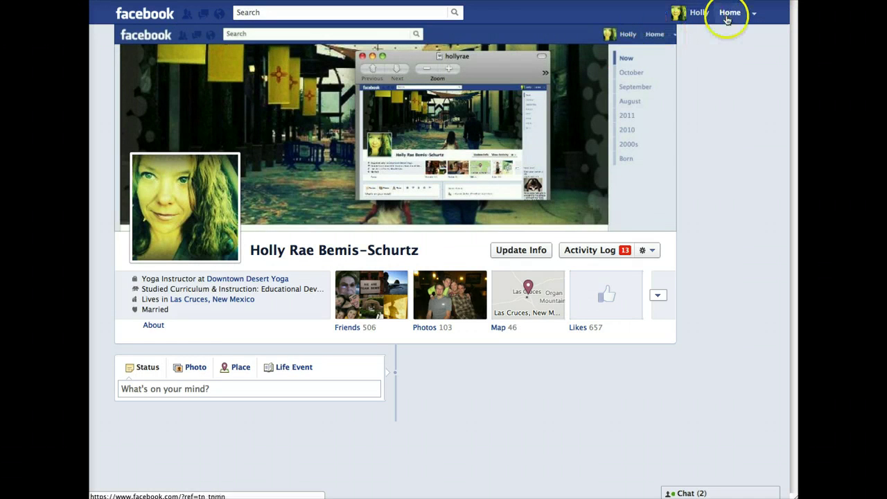
left_click(728, 14)
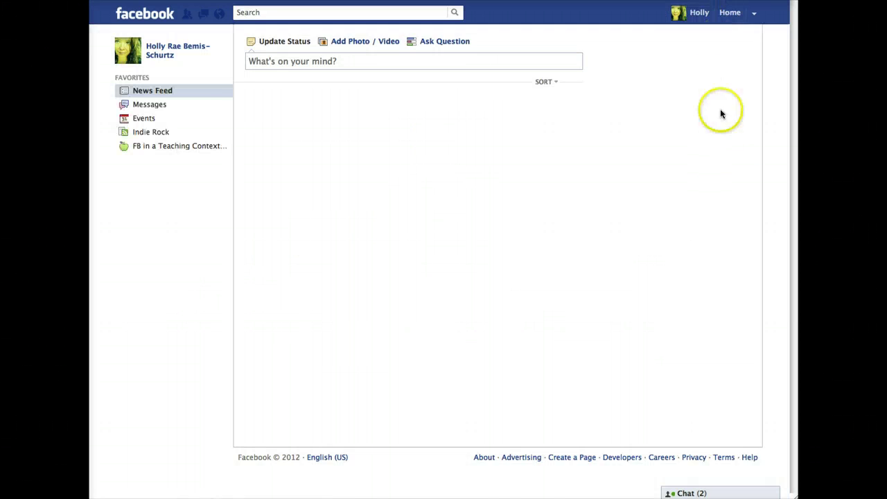
left_click_drag(792, 69, 778, 468)
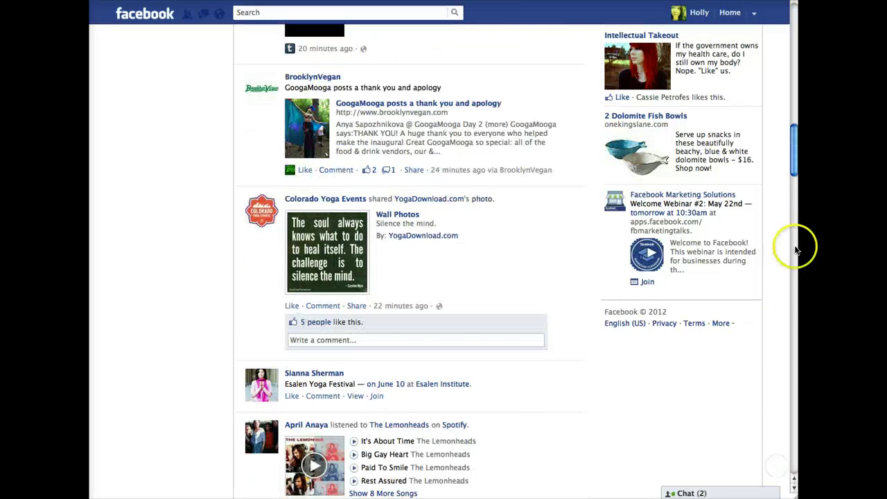
left_click_drag(798, 149, 795, 492)
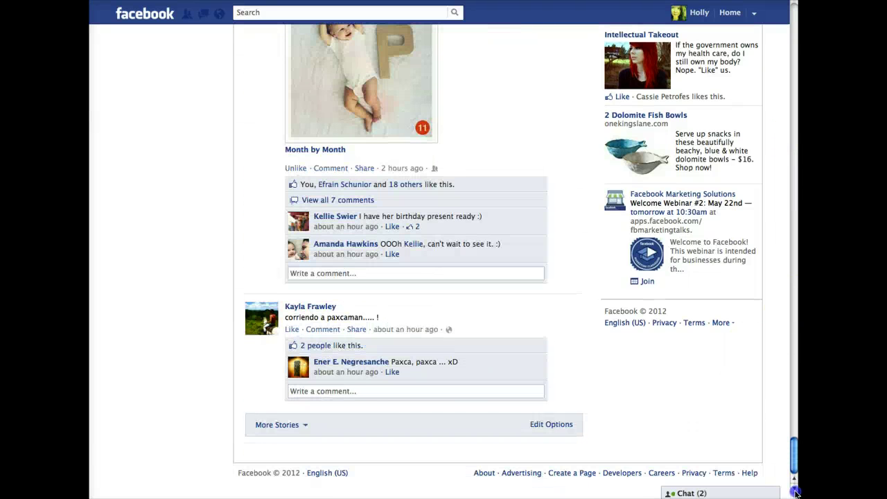
left_click(548, 427)
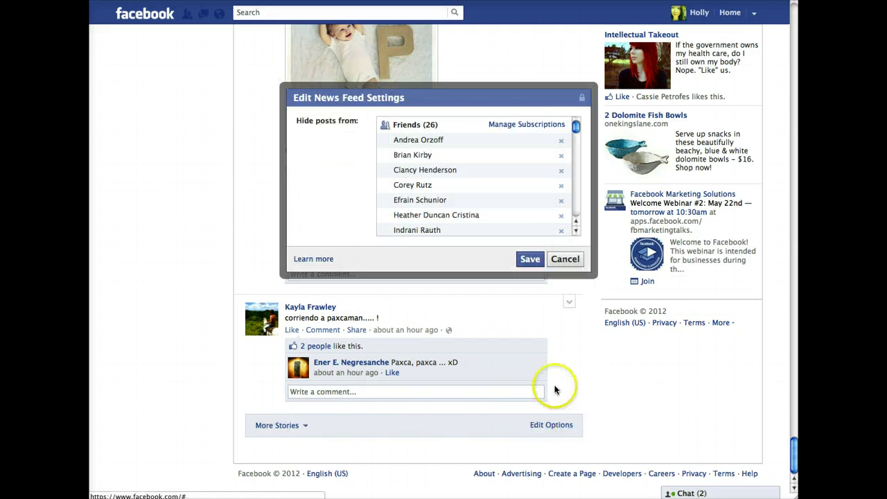
- Open Manage Subscriptions, look over the subscribed lists and people and the other profile sections, and return to the home page
left_click(527, 126)
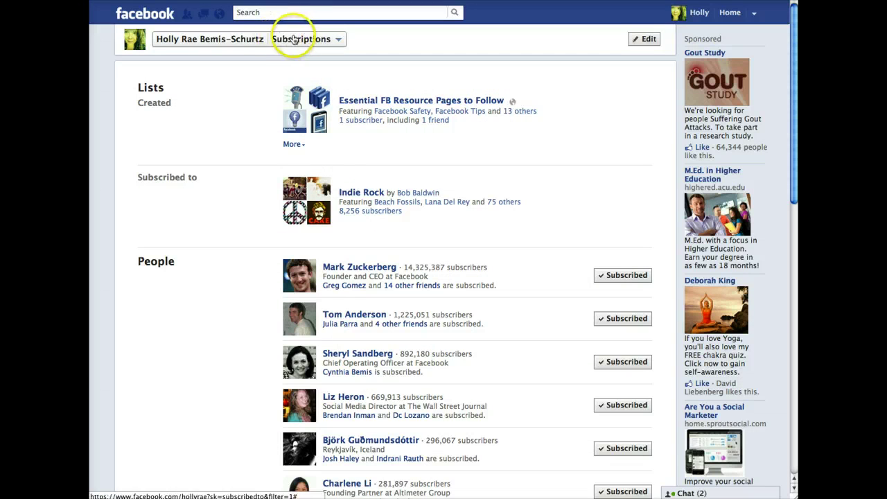
left_click(331, 39)
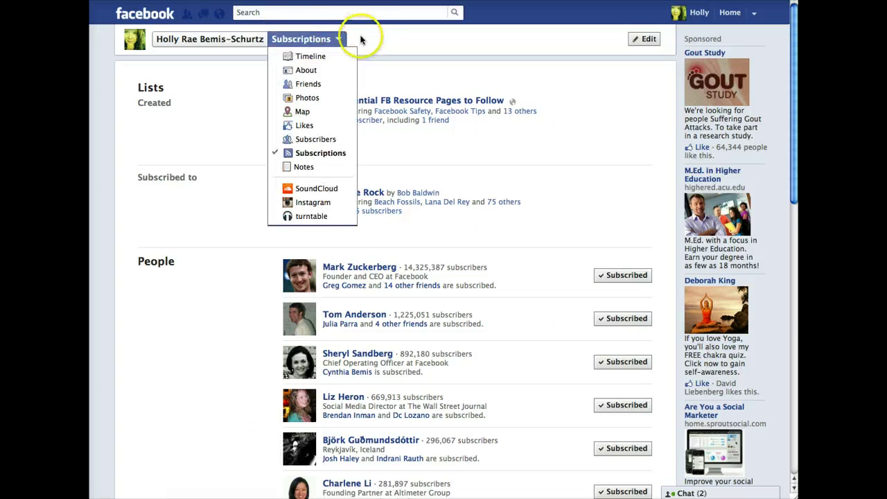
left_click(364, 36)
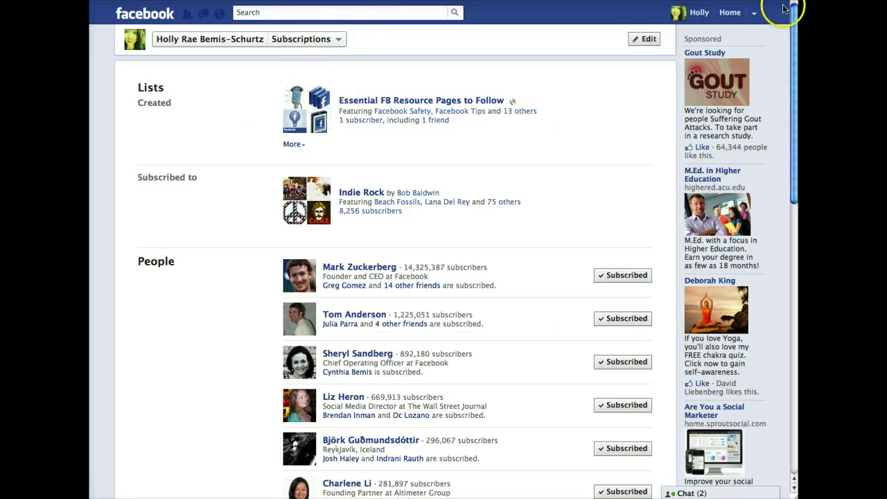
left_click(730, 12)
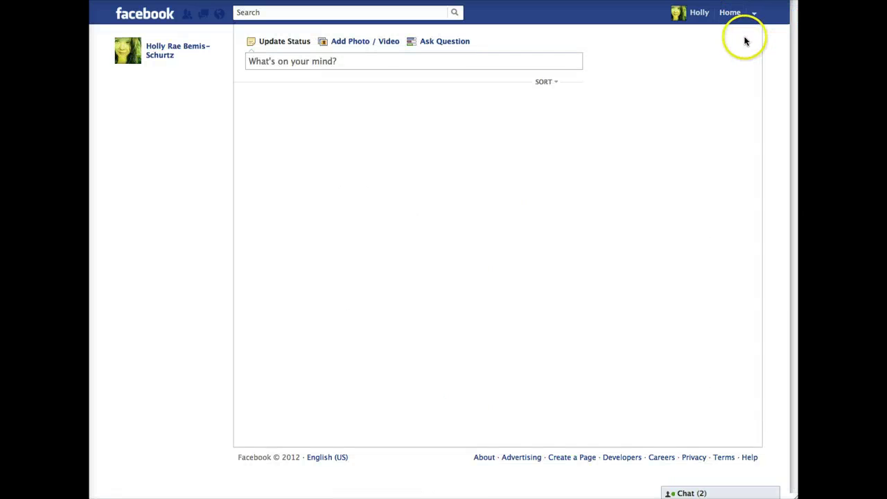